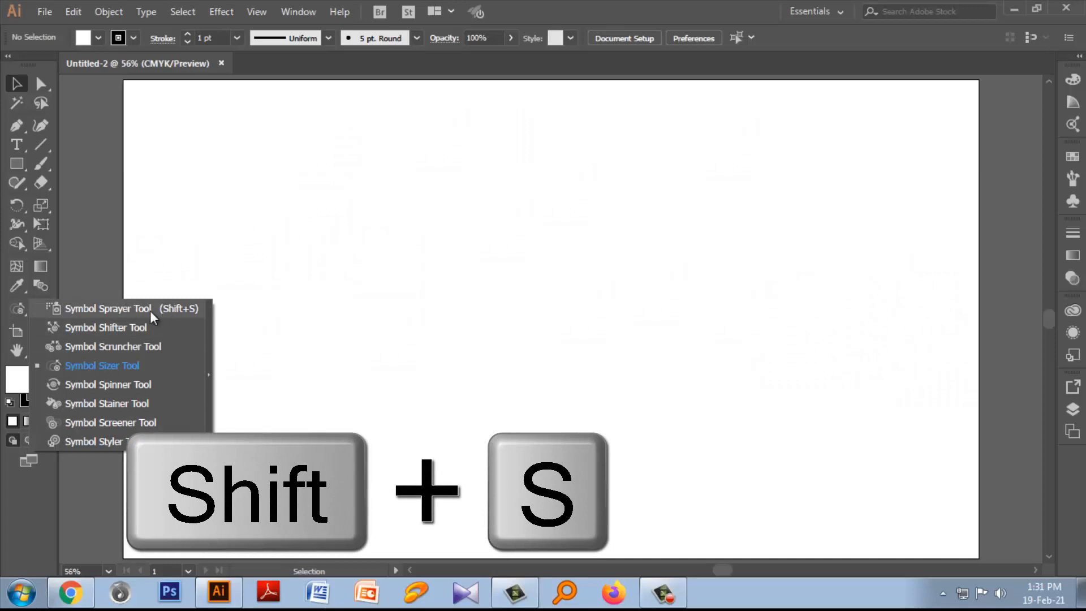
# Step: Activate the Symbol Sprayer Tool and display the document's Symbols collection
pyautogui.click(151, 311)
pyautogui.click(338, 341)
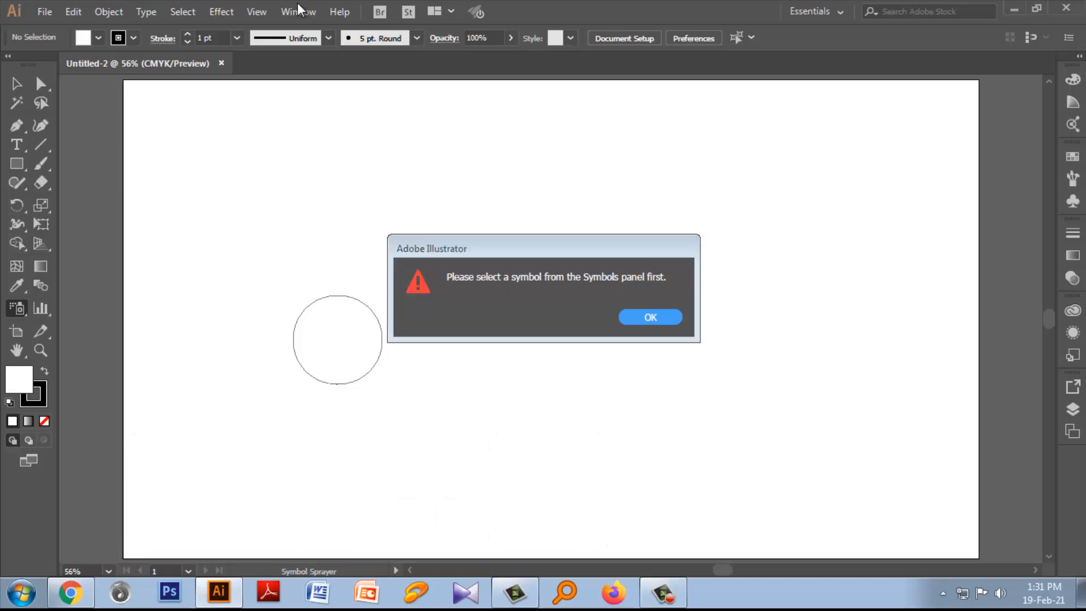
pyautogui.click(650, 318)
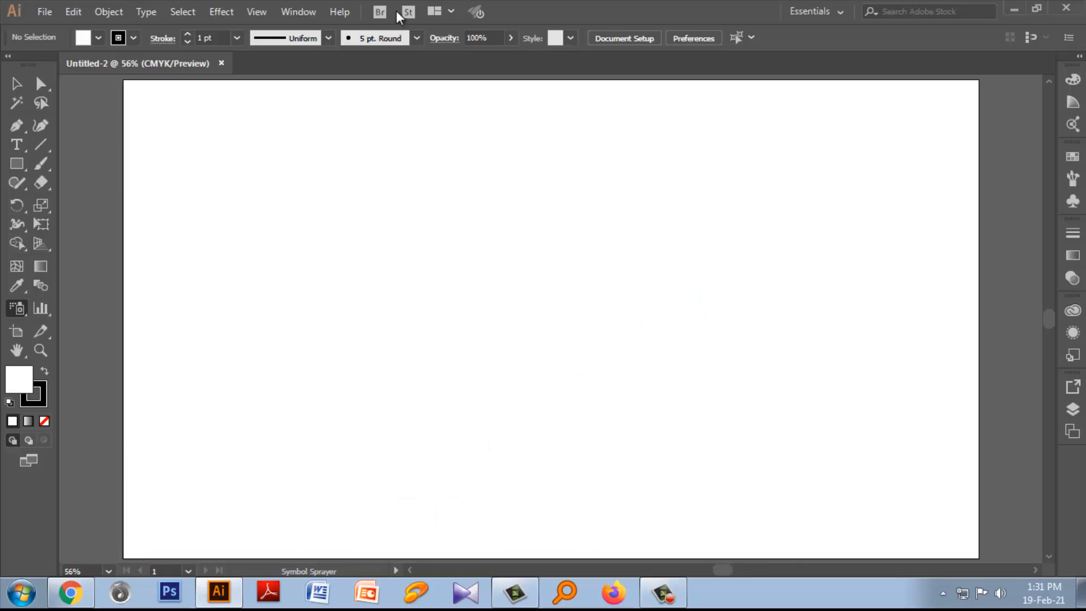
pyautogui.click(288, 12)
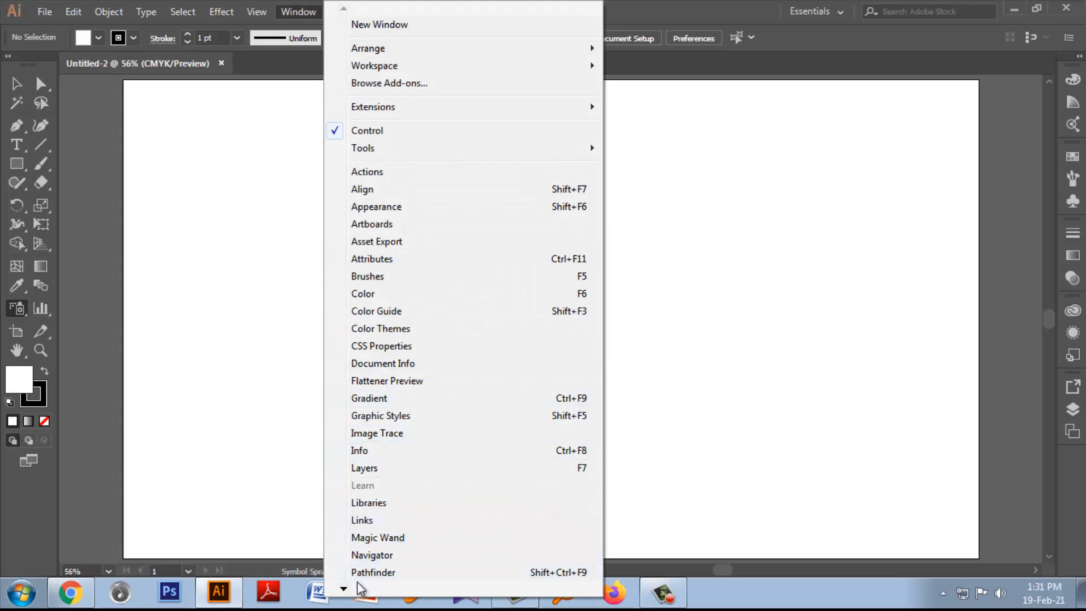
pyautogui.moveTo(349, 591)
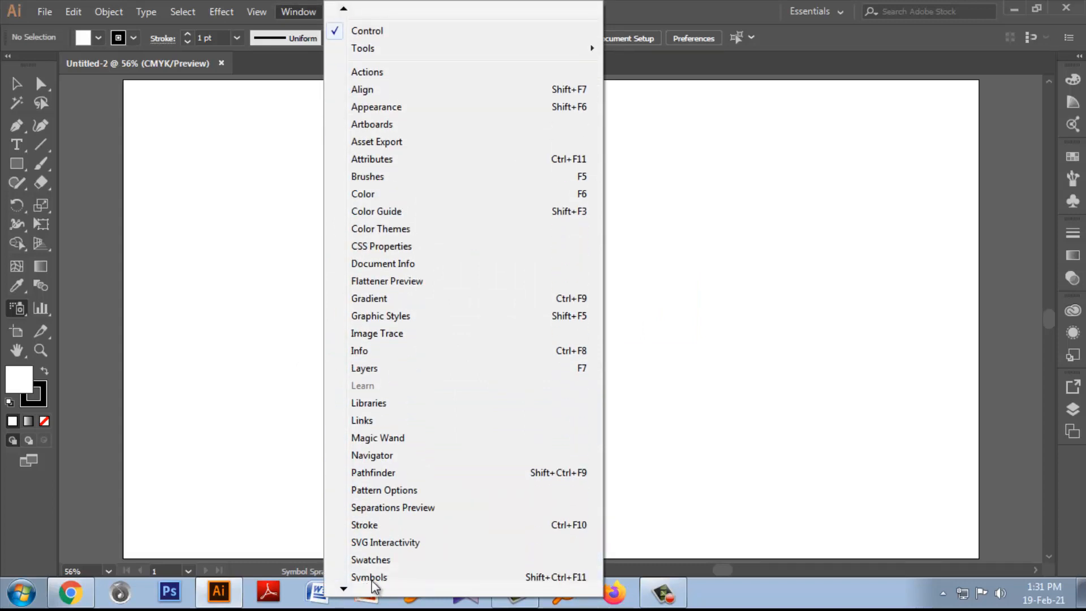
pyautogui.click(375, 495)
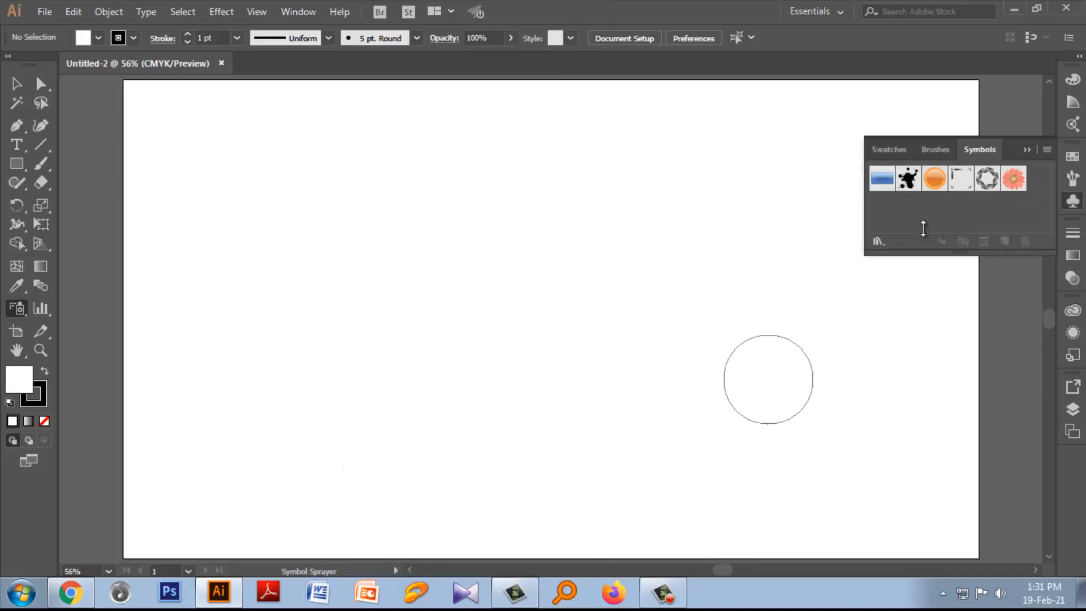
# Step: Load the red rose symbol from the Flowers symbol library and close the library
pyautogui.click(1047, 151)
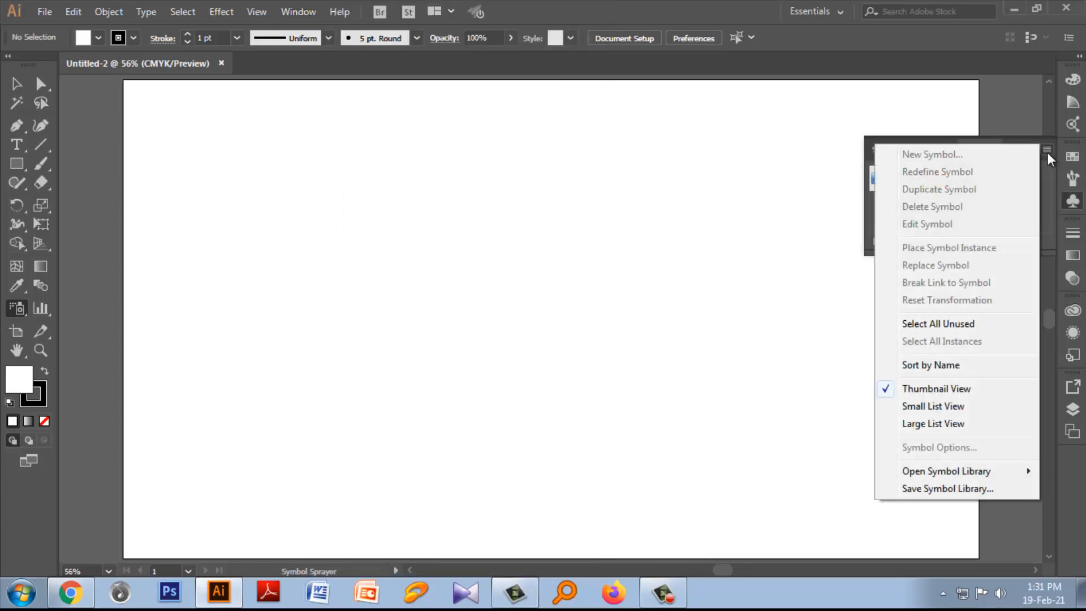
pyautogui.moveTo(950, 473)
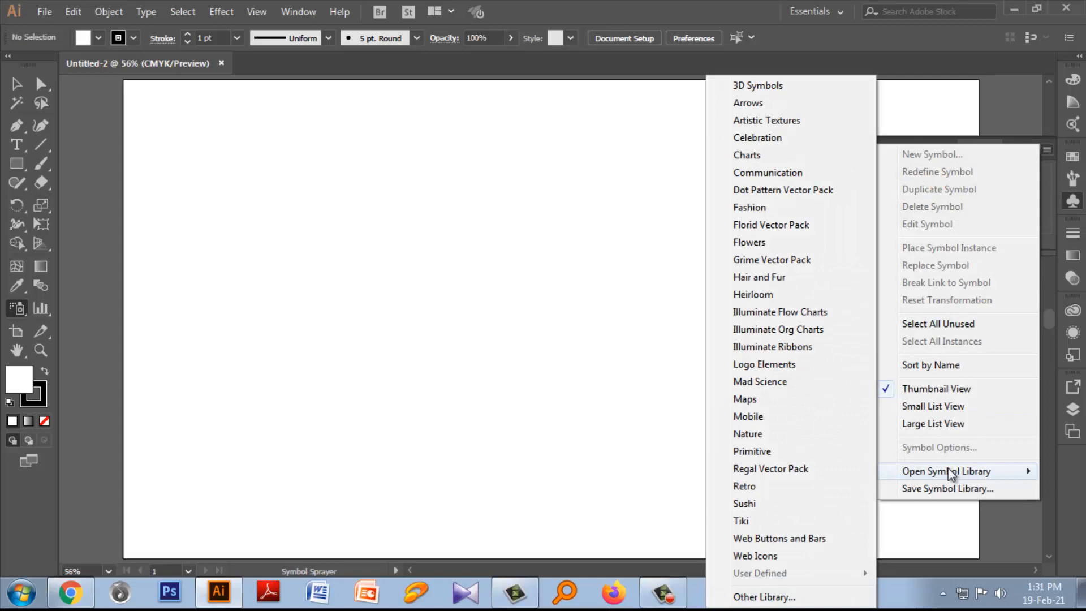
pyautogui.click(753, 242)
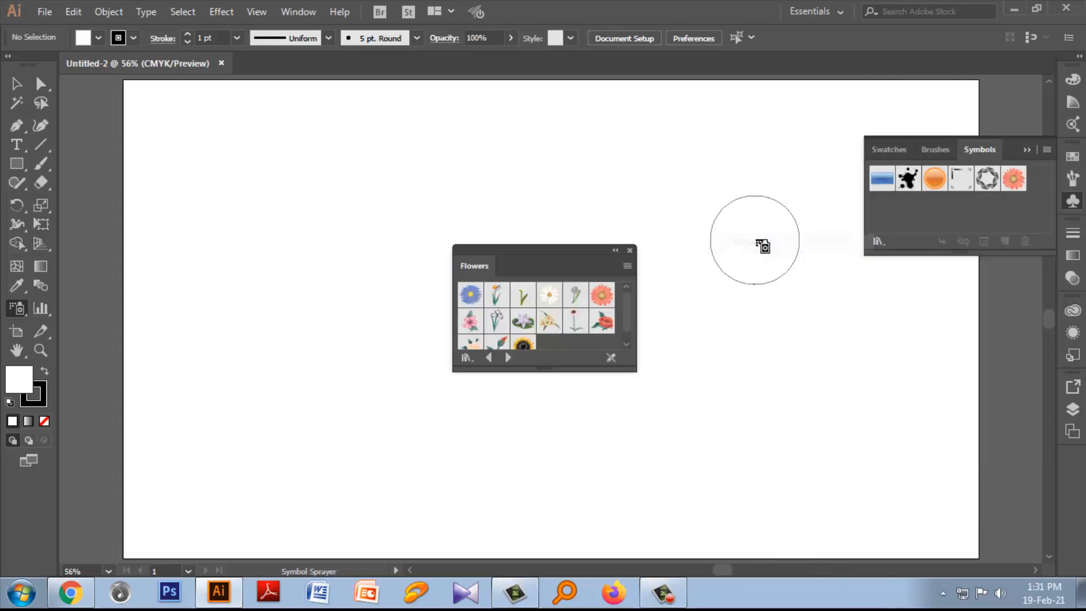
pyautogui.click(602, 321)
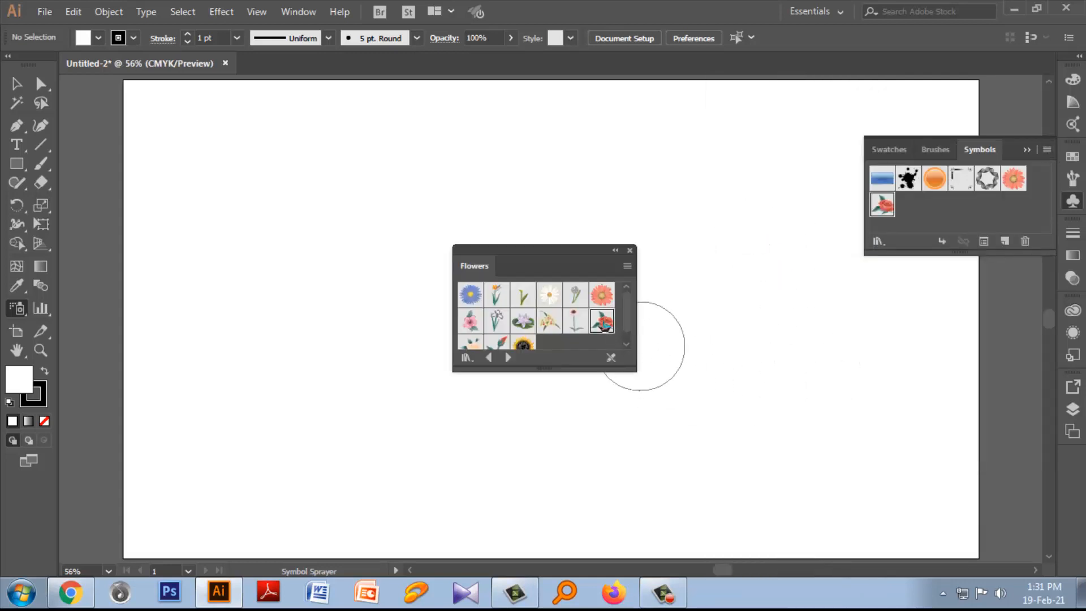
pyautogui.click(632, 251)
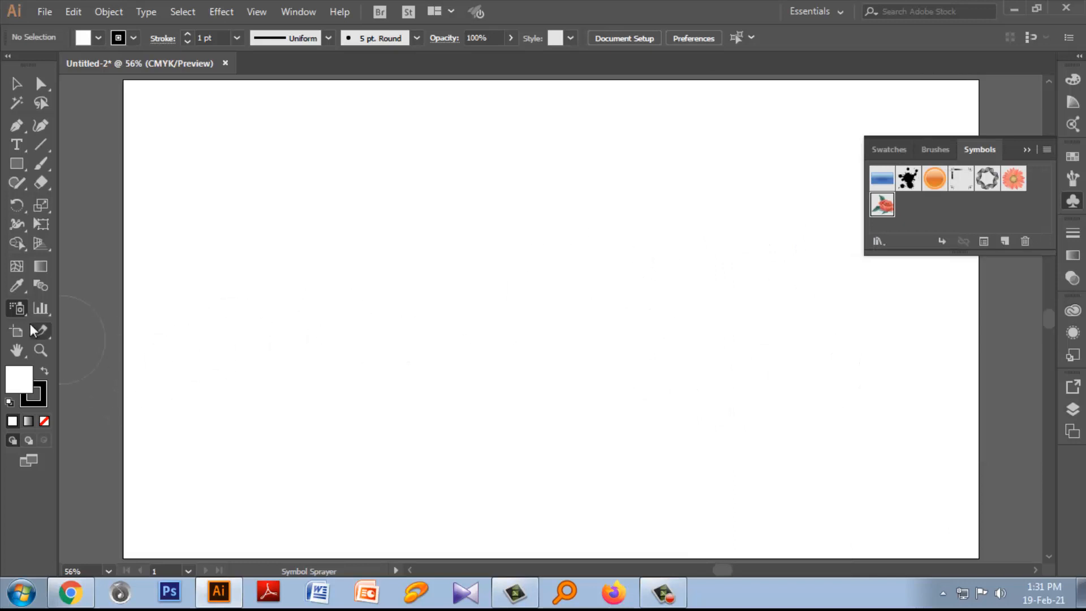
# Step: Spray a scattered symbol set of red roses across the left and middle areas of the artboard
pyautogui.moveTo(12, 304); pyautogui.dragTo(99, 307)
pyautogui.click(337, 217)
pyautogui.moveTo(342, 277)
pyautogui.mouseDown()
pyautogui.moveTo(362, 398)
pyautogui.moveTo(490, 425)
pyautogui.moveTo(594, 367)
pyautogui.moveTo(587, 292)
pyautogui.moveTo(559, 231)
pyautogui.moveTo(479, 190)
pyautogui.moveTo(422, 183)
pyautogui.moveTo(378, 198)
pyautogui.mouseUp()
pyautogui.click(371, 283)
pyautogui.click(373, 357)
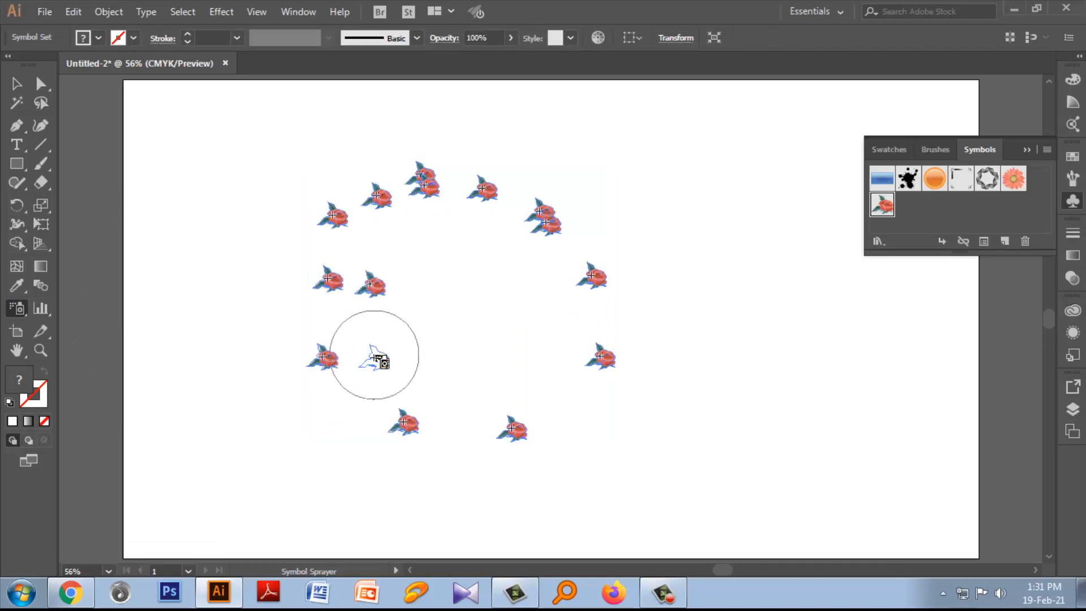
pyautogui.click(427, 381)
pyautogui.click(561, 406)
pyautogui.moveTo(516, 264)
pyautogui.mouseDown()
pyautogui.moveTo(458, 230)
pyautogui.moveTo(431, 230)
pyautogui.moveTo(468, 326)
pyautogui.moveTo(557, 393)
pyautogui.mouseUp()
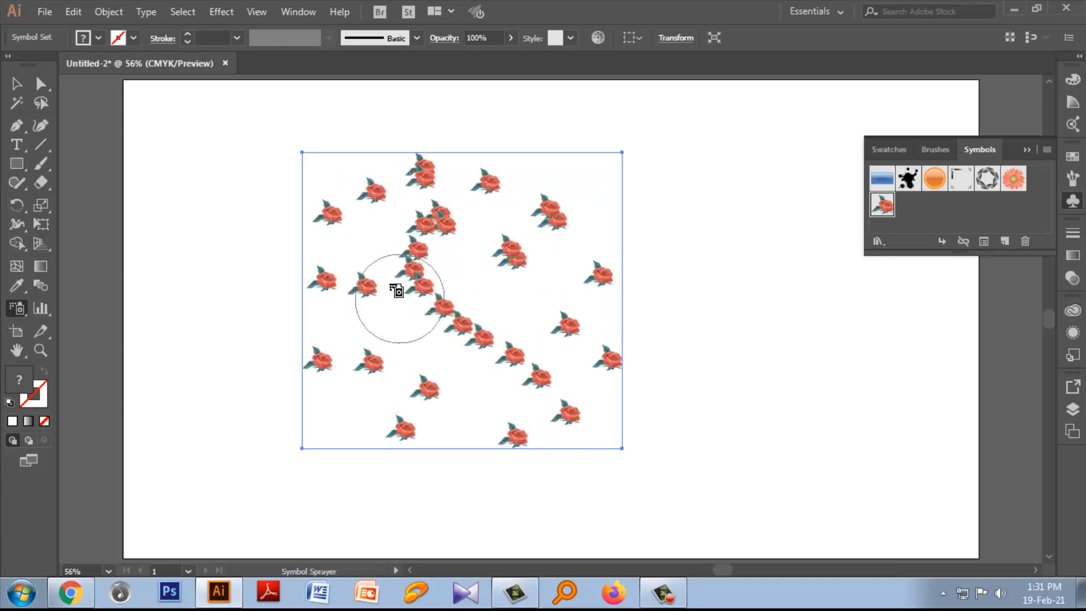
pyautogui.moveTo(370, 240); pyautogui.dragTo(468, 399)
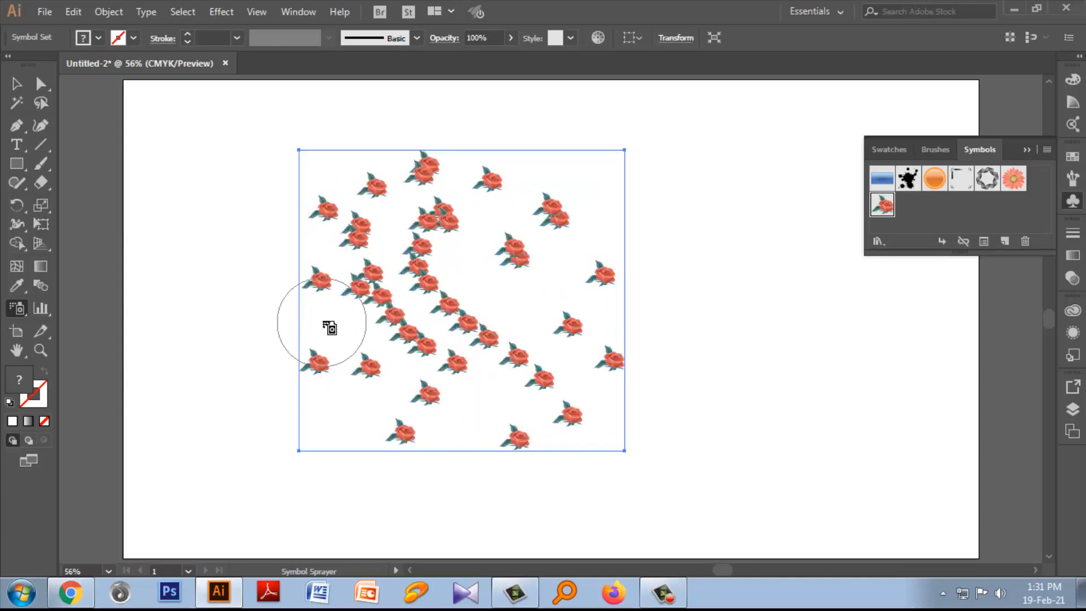
pyautogui.moveTo(330, 322); pyautogui.dragTo(362, 345)
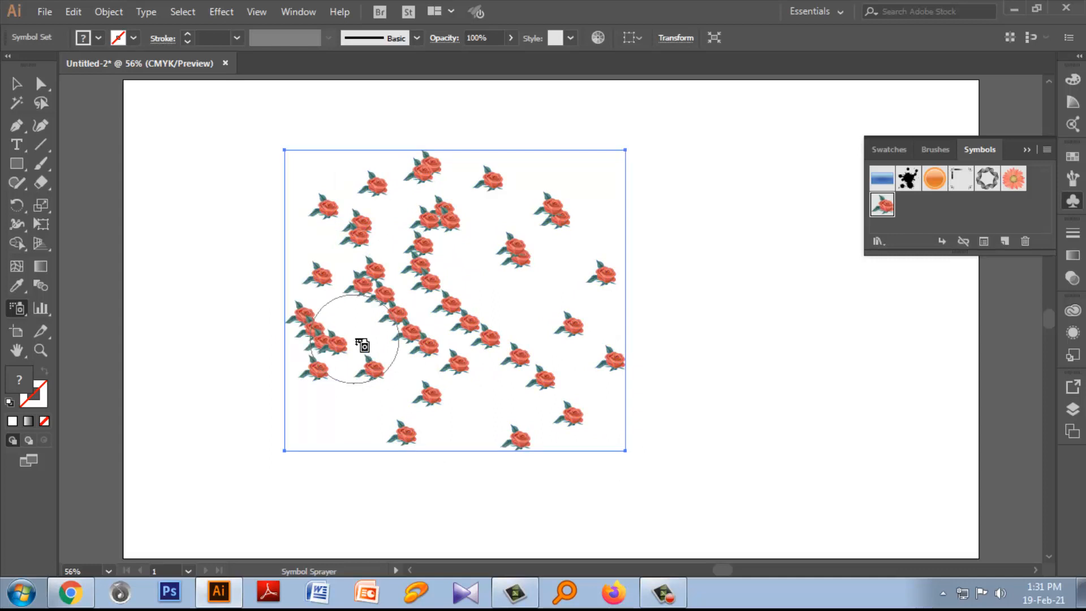
# Step: In the Symbolism Tools Options, try the Average method for the Symbol Scruncher, restore User Defined, and return to the Symbol Sprayer settings
pyautogui.doubleClick(16, 308)
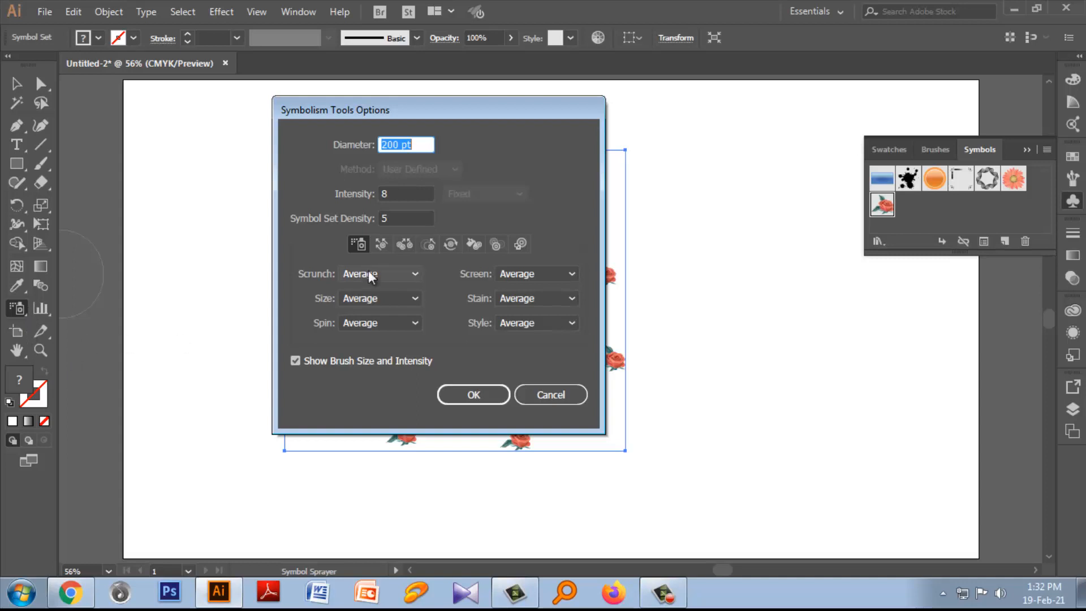
pyautogui.click(379, 243)
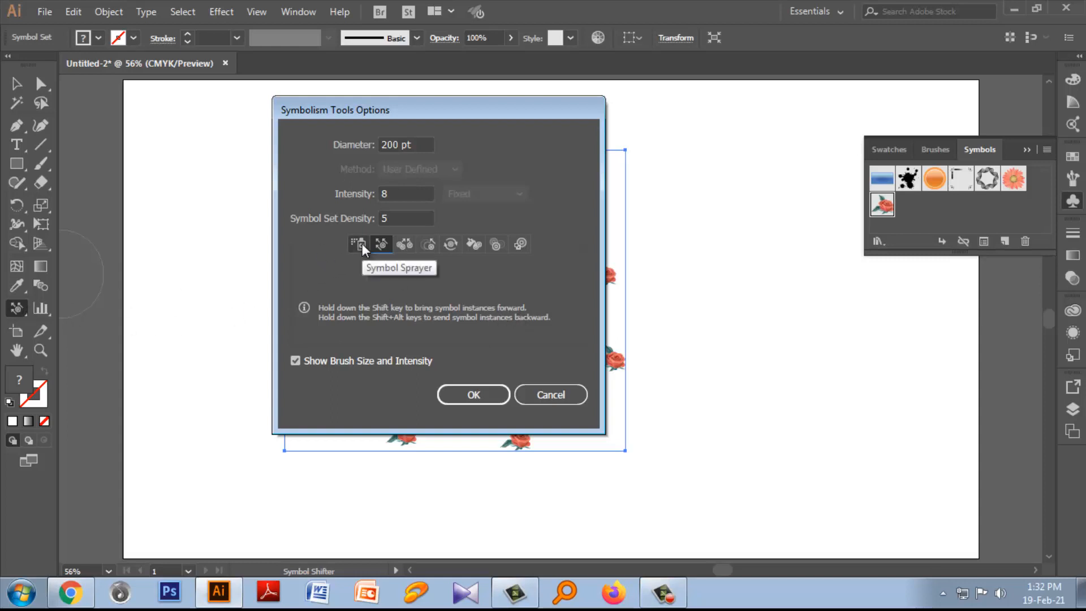
pyautogui.click(405, 244)
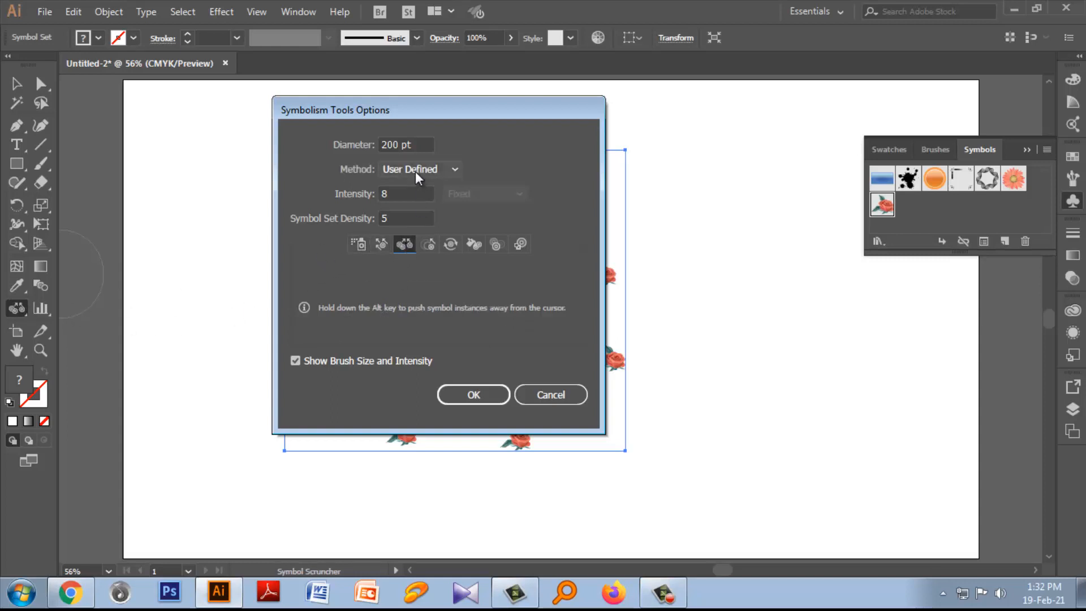
pyautogui.click(415, 169)
pyautogui.click(416, 186)
pyautogui.click(416, 167)
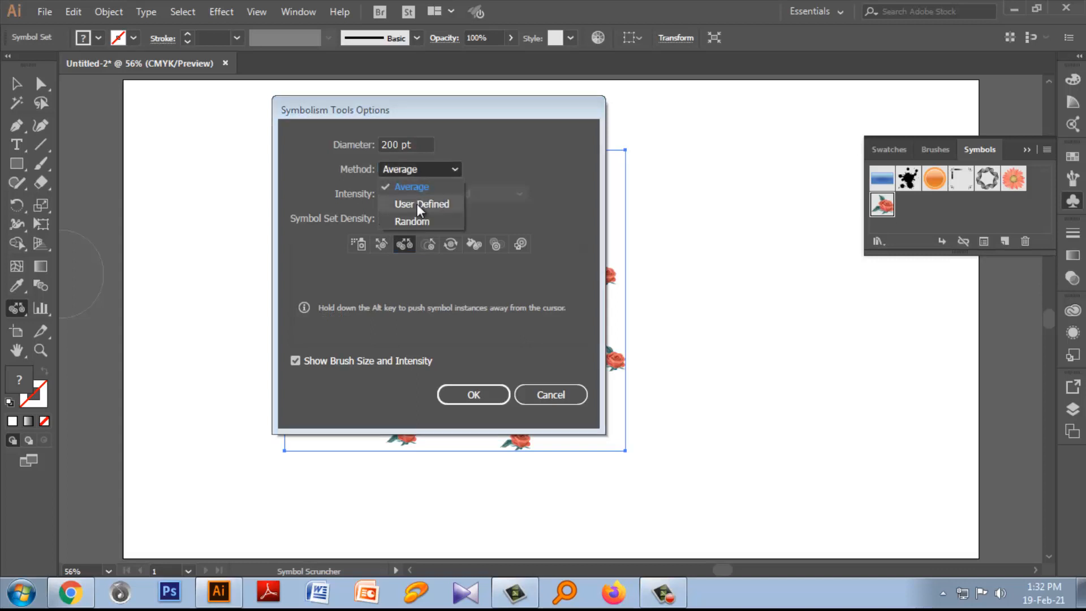
pyautogui.click(417, 203)
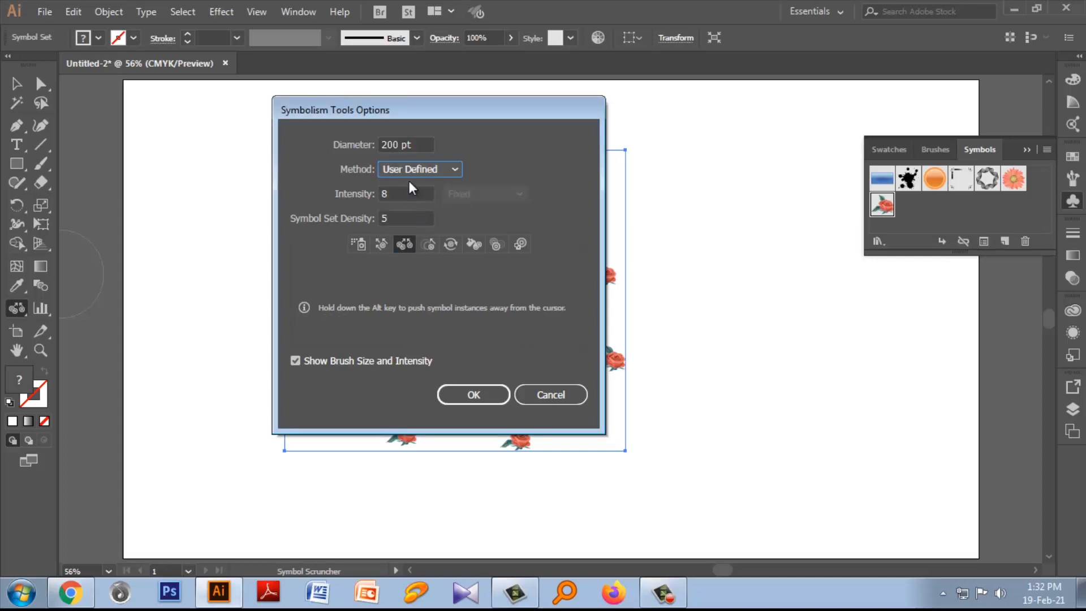
pyautogui.click(360, 244)
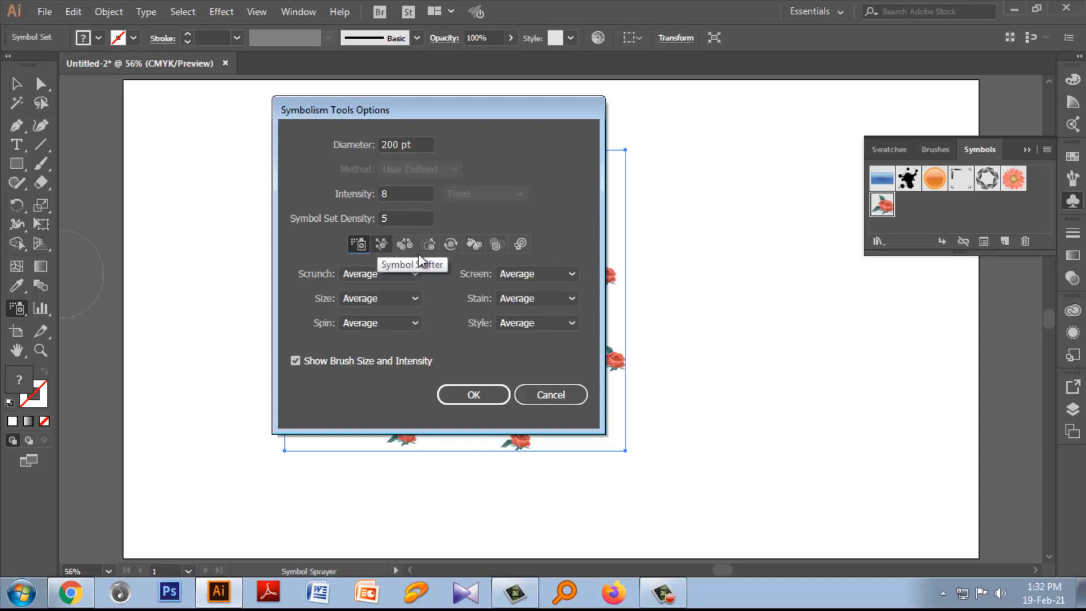
# Step: Try User Defined scrunch for the Symbol Sprayer, restore it to Average, and accept the options
pyautogui.click(371, 272)
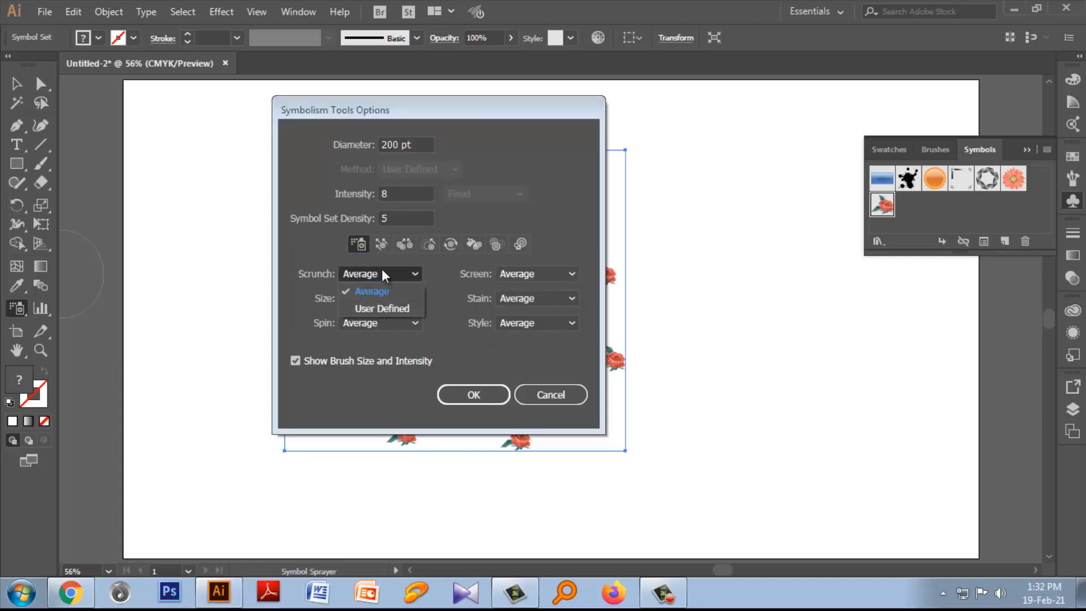
pyautogui.click(394, 306)
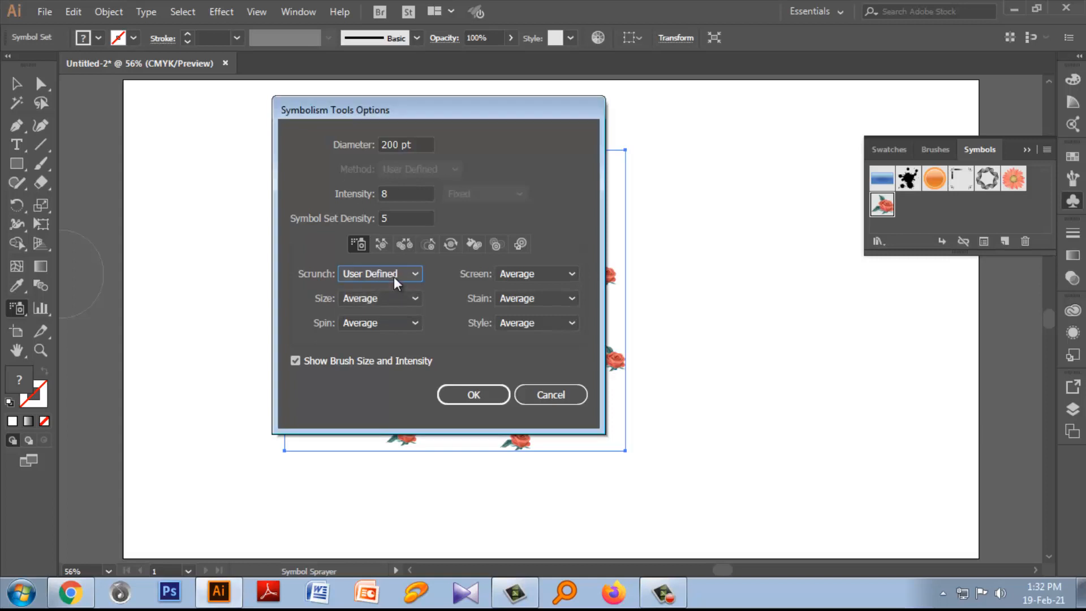
pyautogui.click(393, 274)
pyautogui.click(384, 291)
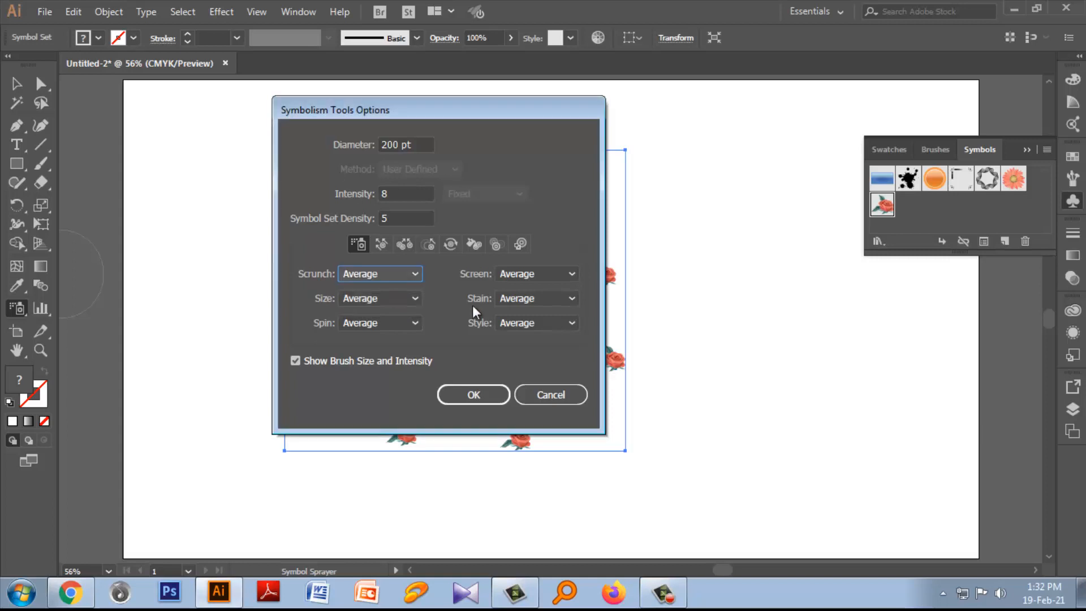
pyautogui.click(487, 396)
# Step: Move the overlapping roses in the upper-right area of the set apart with the Symbol Shifter Tool
pyautogui.click(20, 310)
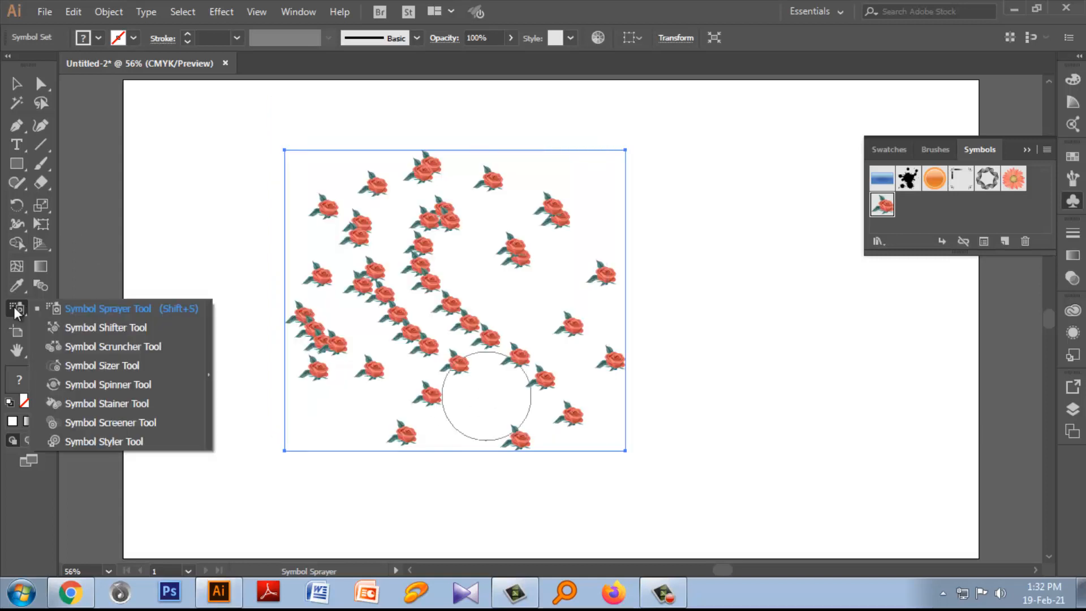
pyautogui.click(111, 328)
pyautogui.moveTo(538, 215)
pyautogui.mouseDown()
pyautogui.moveTo(538, 167)
pyautogui.moveTo(557, 215)
pyautogui.moveTo(553, 198)
pyautogui.moveTo(597, 261)
pyautogui.moveTo(588, 237)
pyautogui.moveTo(547, 205)
pyautogui.moveTo(569, 219)
pyautogui.mouseUp()
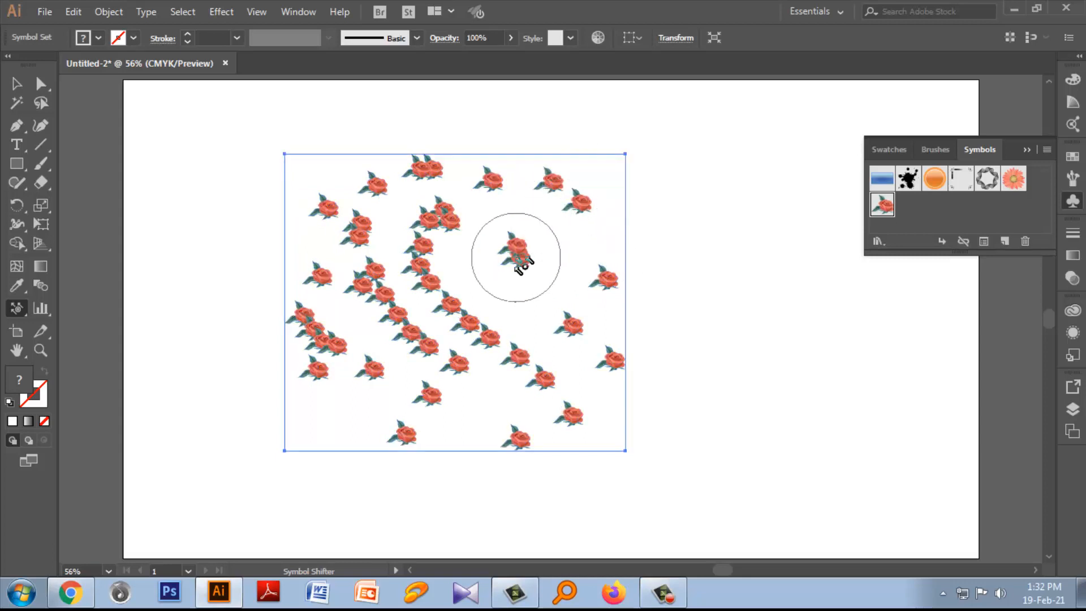
pyautogui.moveTo(516, 258); pyautogui.dragTo(528, 300)
pyautogui.moveTo(515, 254); pyautogui.dragTo(510, 224)
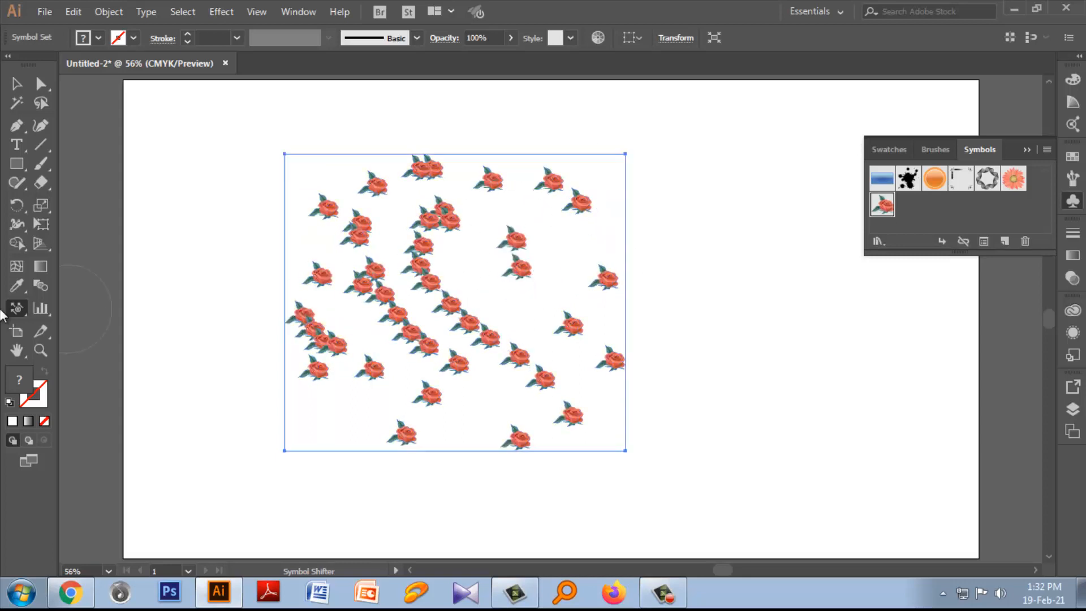
# Step: Push the roses outward from the middle of the set with the Symbol Scruncher Tool
pyautogui.click(15, 310)
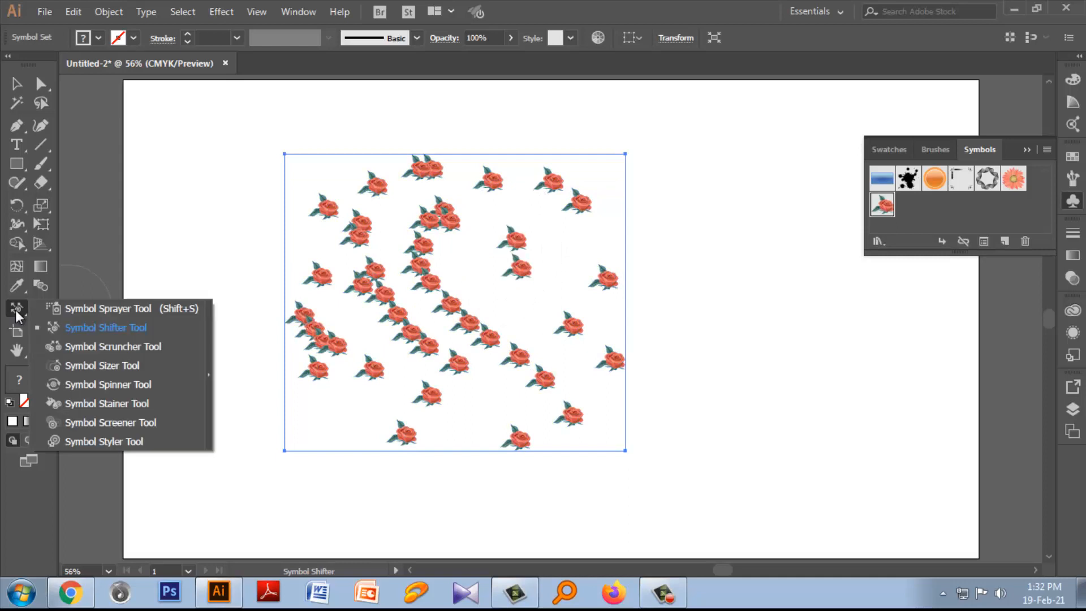
pyautogui.click(117, 346)
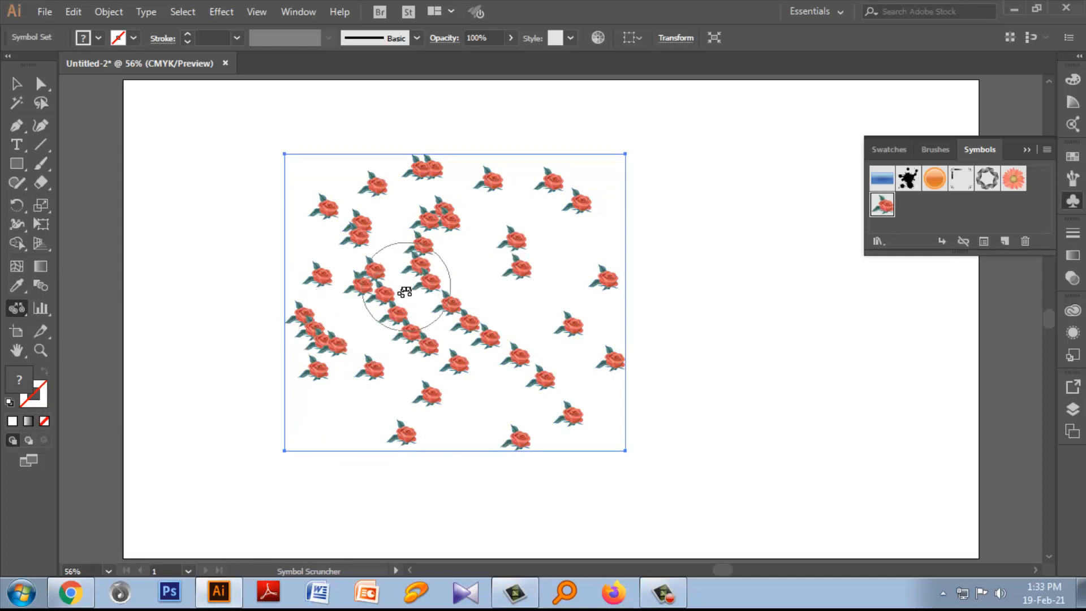
pyautogui.moveTo(405, 292); pyautogui.dragTo(407, 294)
pyautogui.press('alt')
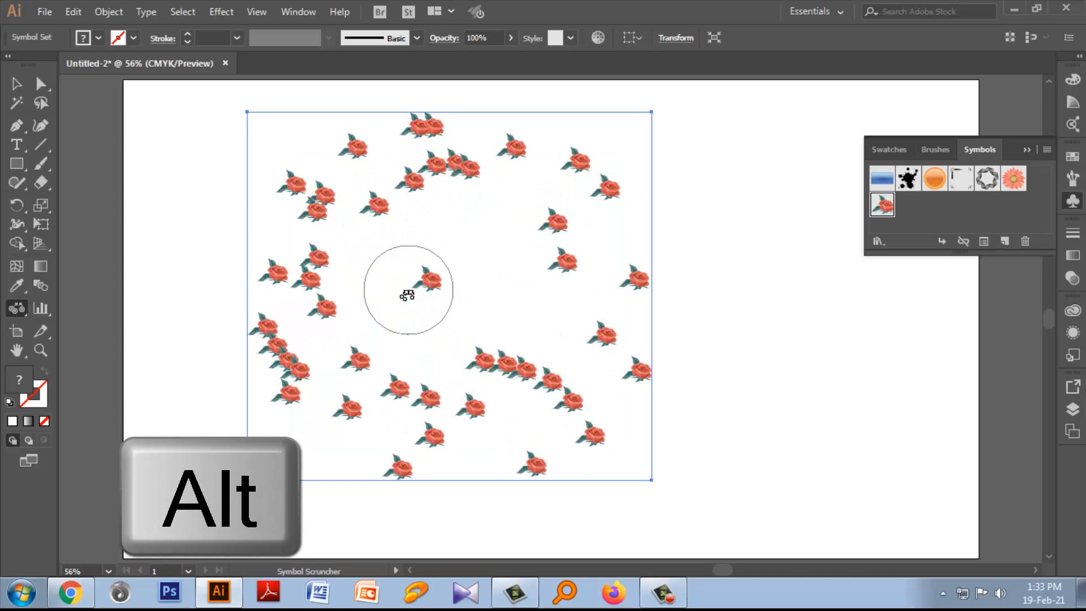
# Step: Enlarge the single rose in the middle of the set with the Symbol Sizer Tool
pyautogui.click(20, 309)
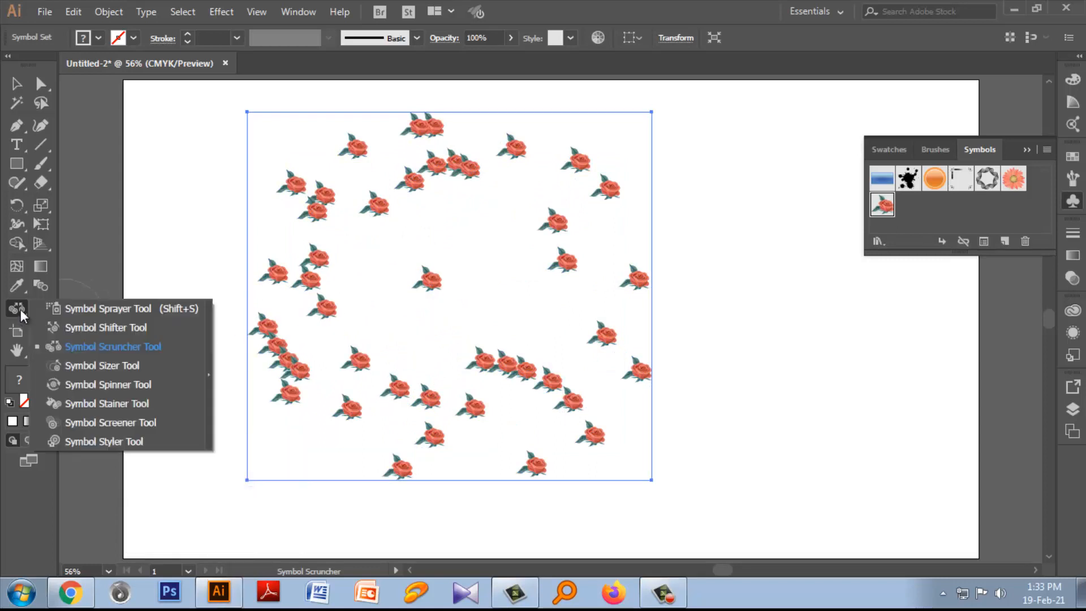
pyautogui.click(113, 366)
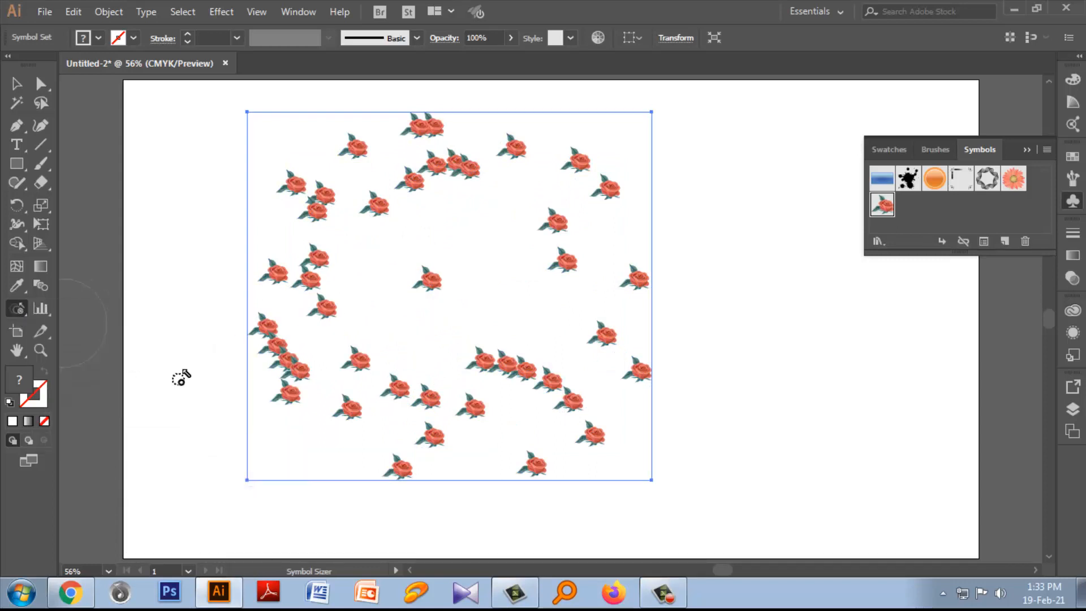
pyautogui.moveTo(427, 285); pyautogui.dragTo(435, 283)
pyautogui.press('alt')
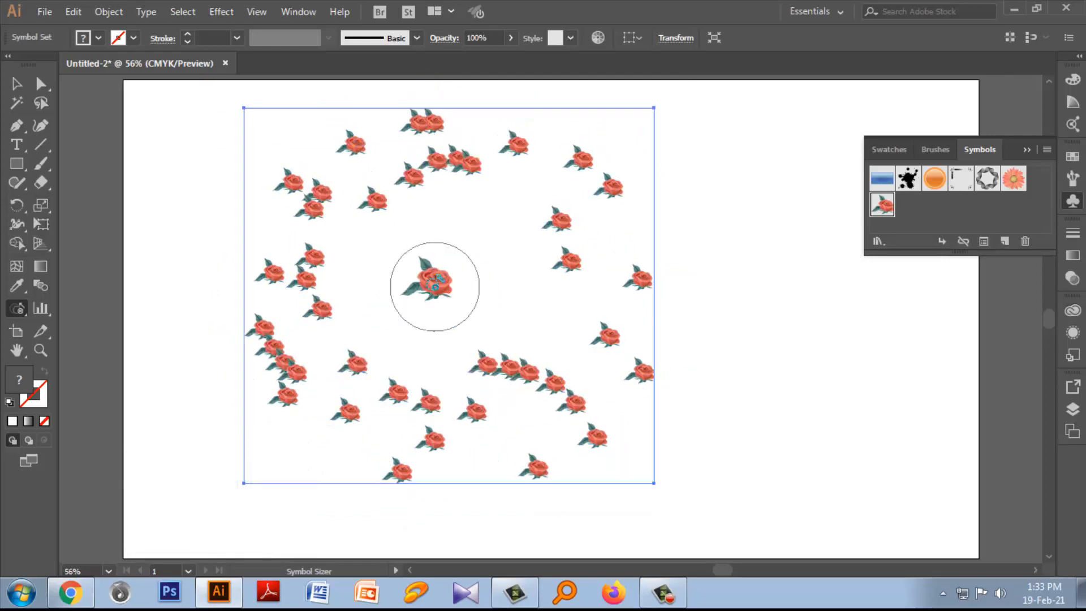
# Step: Rotate the enlarged middle rose with the Symbol Spinner Tool so its leaves point down and to the right
pyautogui.click(21, 311)
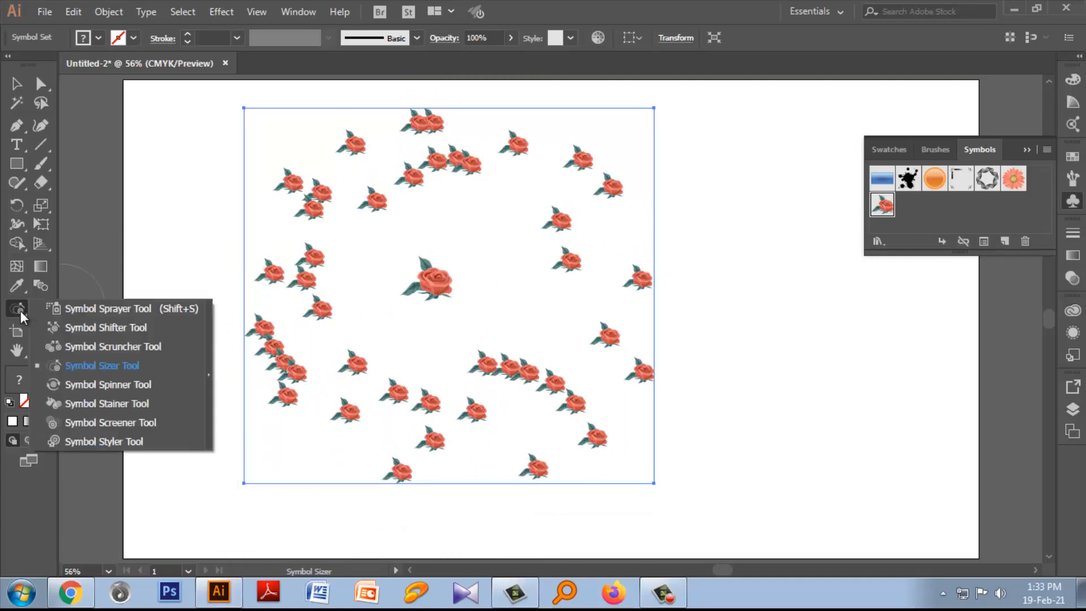
pyautogui.click(112, 388)
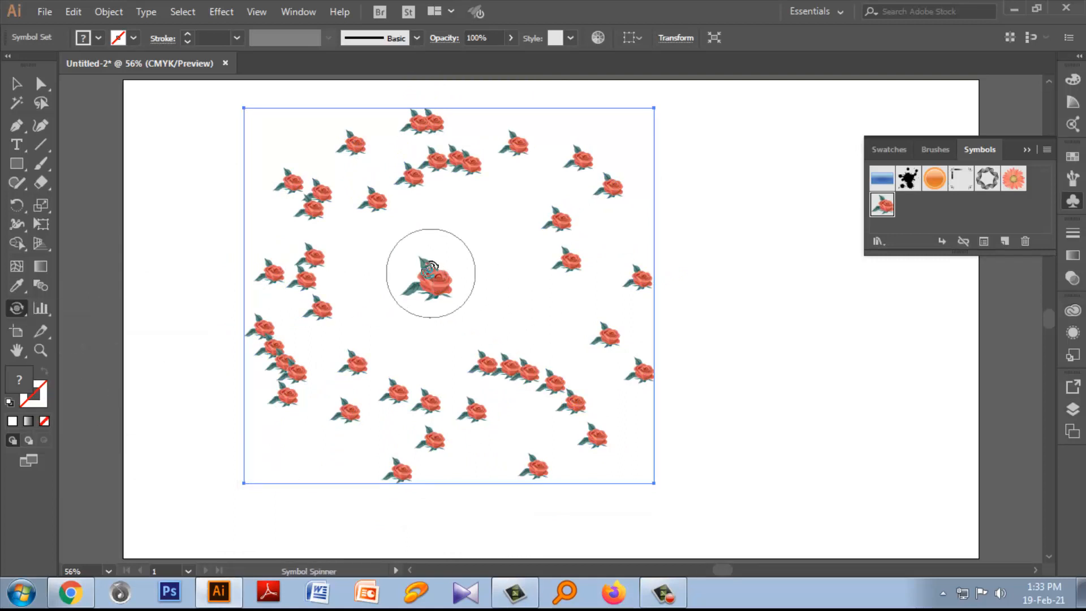
pyautogui.moveTo(426, 278)
pyautogui.mouseDown()
pyautogui.moveTo(460, 275)
pyautogui.moveTo(458, 309)
pyautogui.moveTo(424, 280)
pyautogui.moveTo(431, 315)
pyautogui.moveTo(415, 282)
pyautogui.moveTo(435, 293)
pyautogui.moveTo(405, 296)
pyautogui.moveTo(419, 271)
pyautogui.moveTo(420, 292)
pyautogui.mouseUp()
# Step: Stain the enlarged middle rose, the roses above and left of it, and part of the lower-right row pale with the Symbol Stainer Tool
pyautogui.click(17, 307)
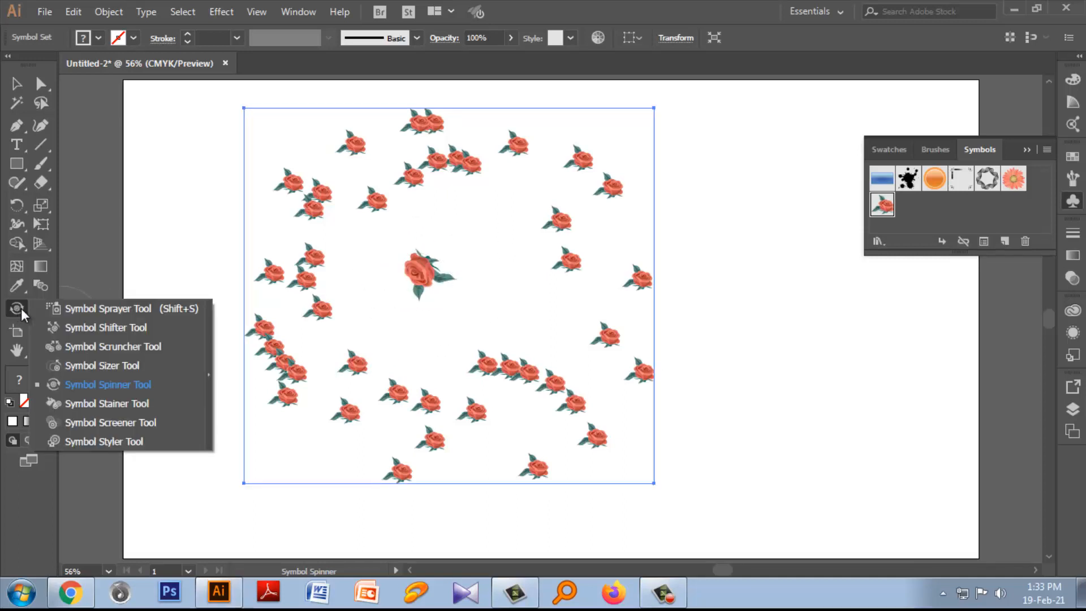
pyautogui.click(117, 404)
pyautogui.moveTo(412, 271)
pyautogui.mouseDown()
pyautogui.moveTo(435, 275)
pyautogui.moveTo(311, 261)
pyautogui.moveTo(380, 233)
pyautogui.moveTo(381, 204)
pyautogui.moveTo(425, 184)
pyautogui.moveTo(381, 213)
pyautogui.mouseUp()
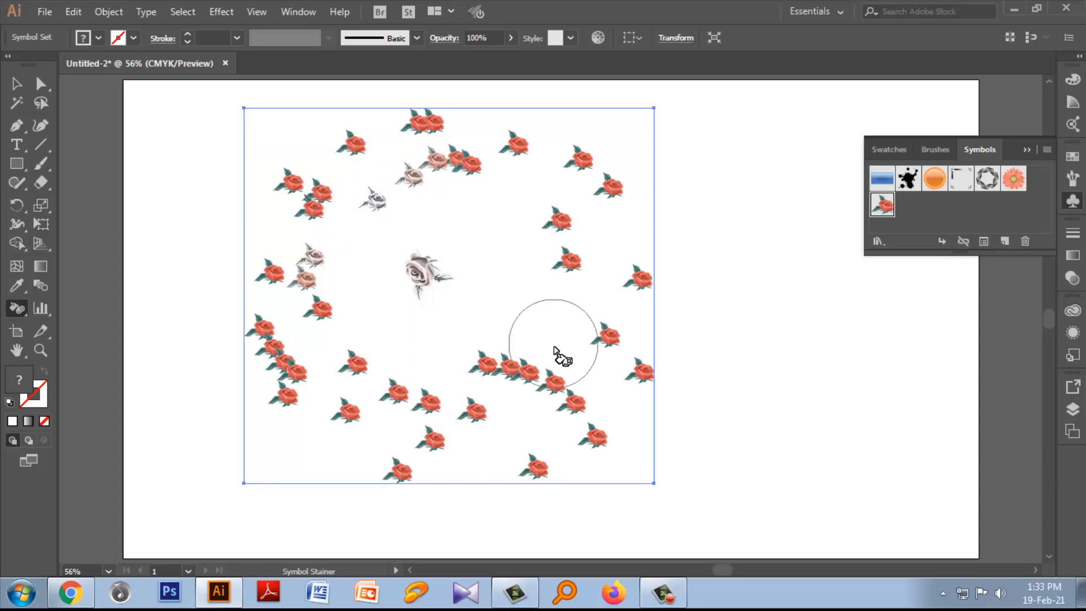
pyautogui.moveTo(562, 359); pyautogui.dragTo(536, 382)
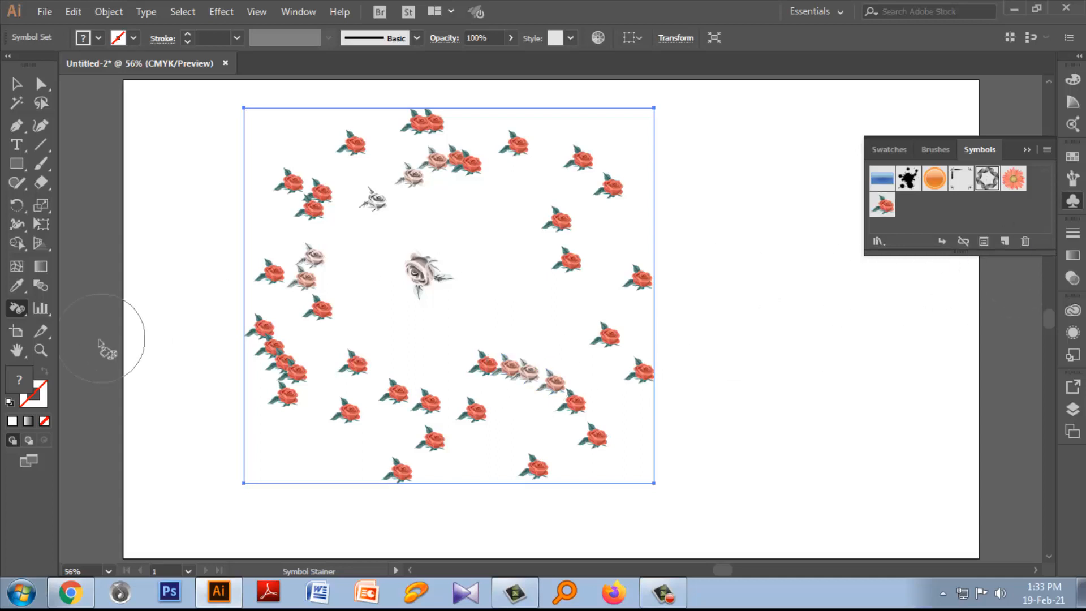
# Step: Spray a short chain of ring symbols to the right of the roses and try to tint them with the Symbol Stainer Tool
pyautogui.moveTo(16, 307); pyautogui.dragTo(112, 308)
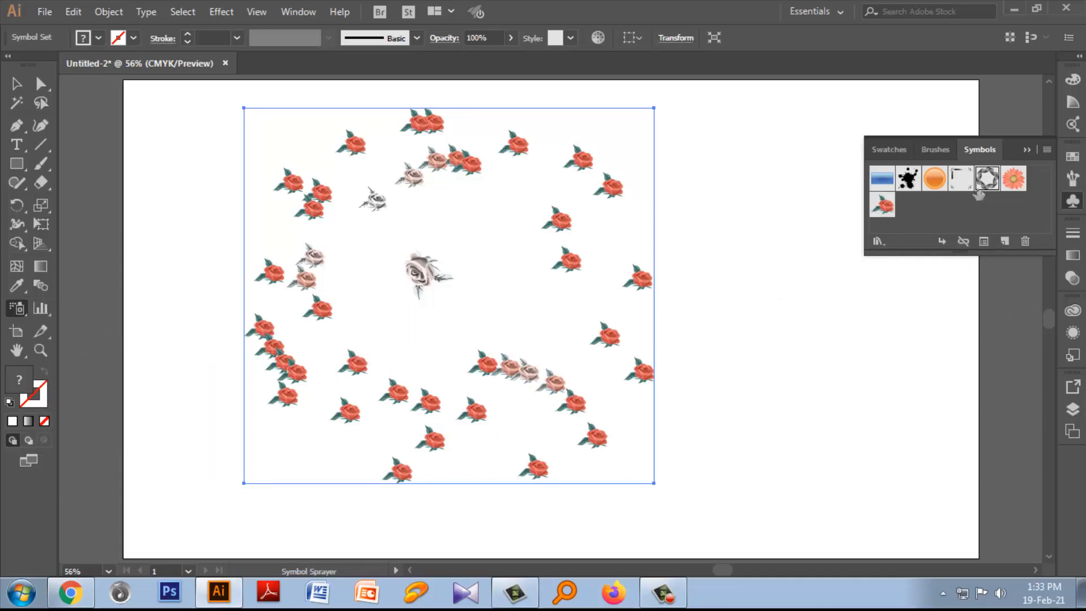
pyautogui.moveTo(814, 336); pyautogui.dragTo(831, 404)
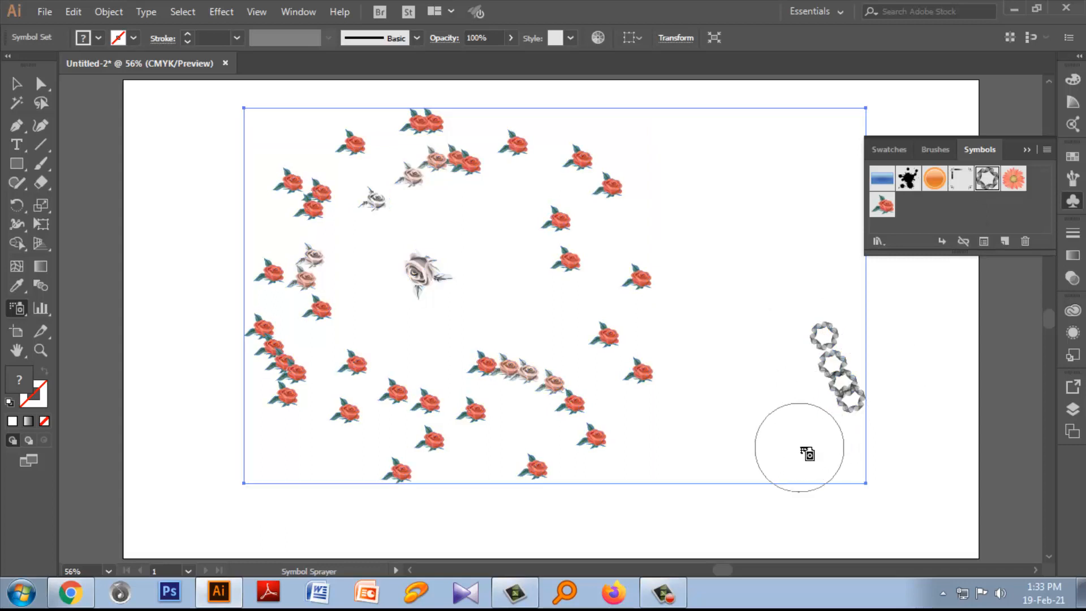
pyautogui.moveTo(16, 310); pyautogui.dragTo(110, 402)
pyautogui.click(822, 328)
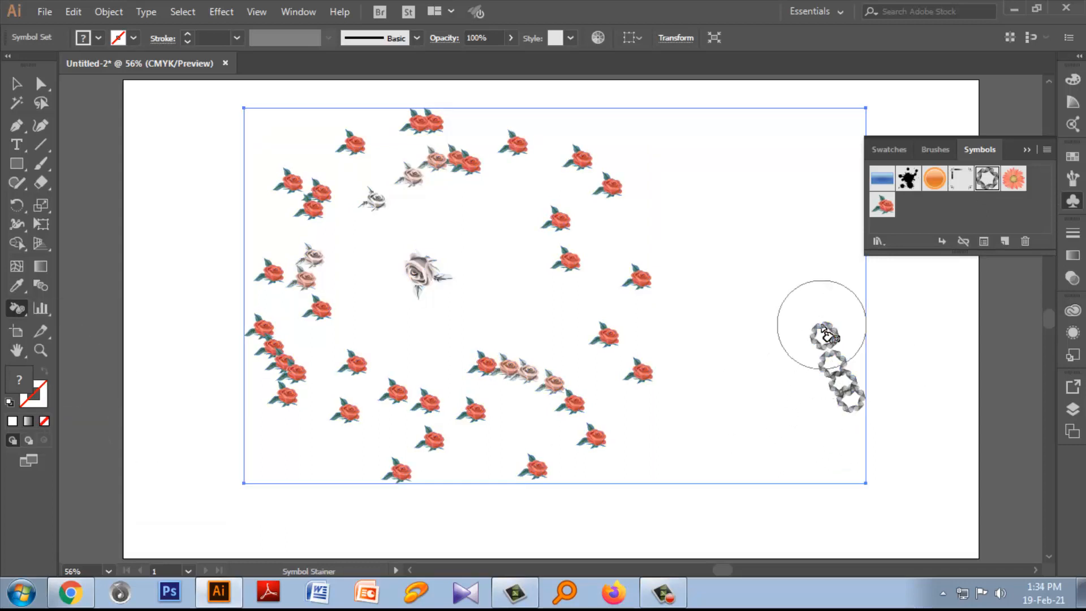
pyautogui.click(844, 378)
pyautogui.moveTo(855, 401)
pyautogui.mouseDown()
pyautogui.moveTo(820, 346)
pyautogui.moveTo(857, 418)
pyautogui.moveTo(851, 395)
pyautogui.mouseUp()
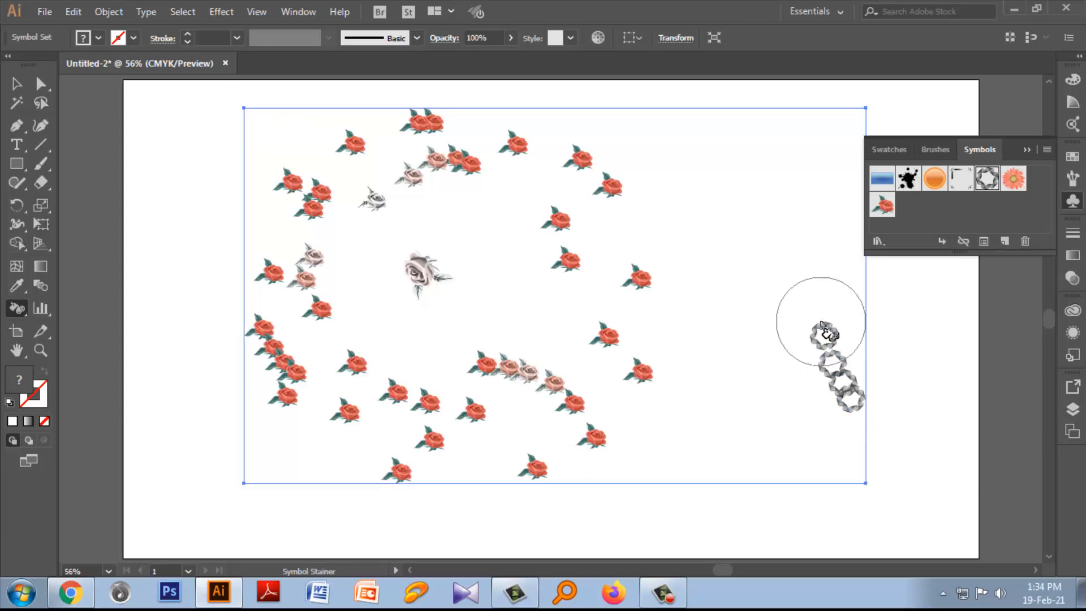
pyautogui.click(834, 354)
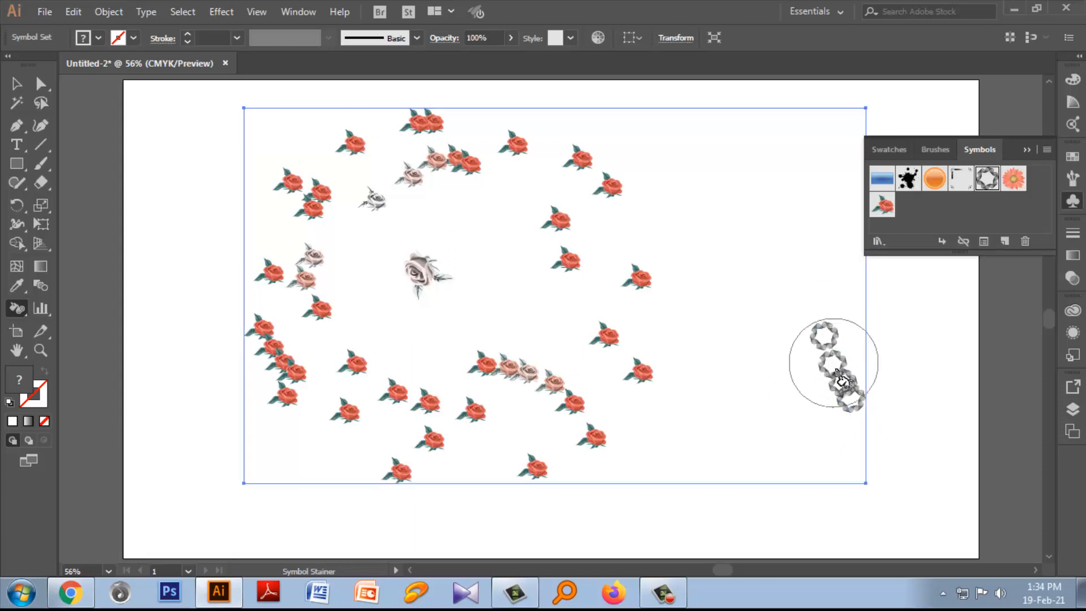
pyautogui.click(473, 163)
pyautogui.moveTo(22, 310); pyautogui.dragTo(145, 388)
pyautogui.click(355, 159)
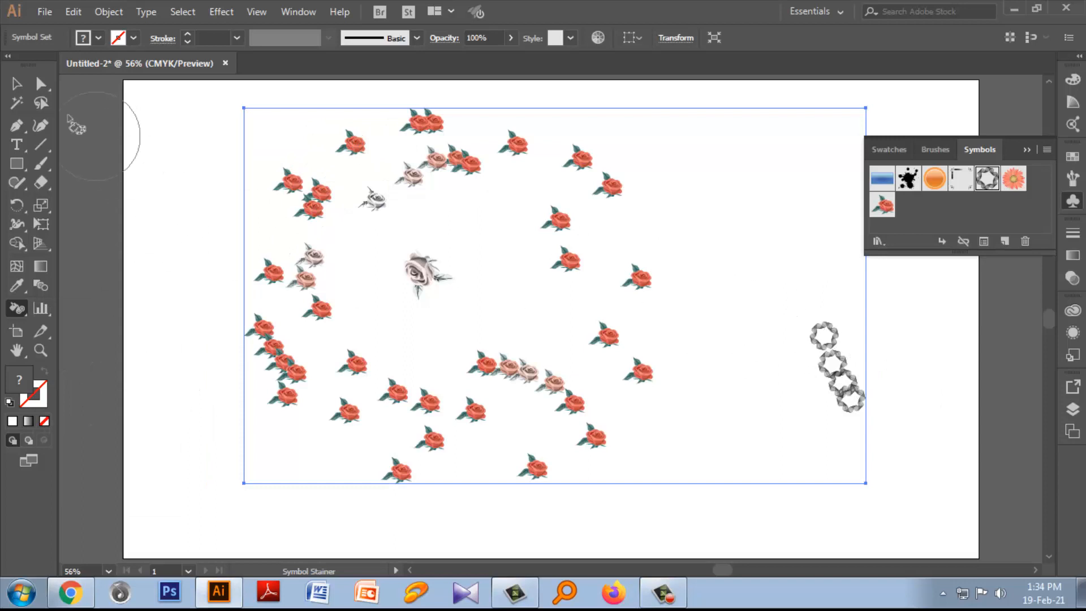
# Step: Delete the whole symbol set of roses and rings from the artboard
pyautogui.click(16, 83)
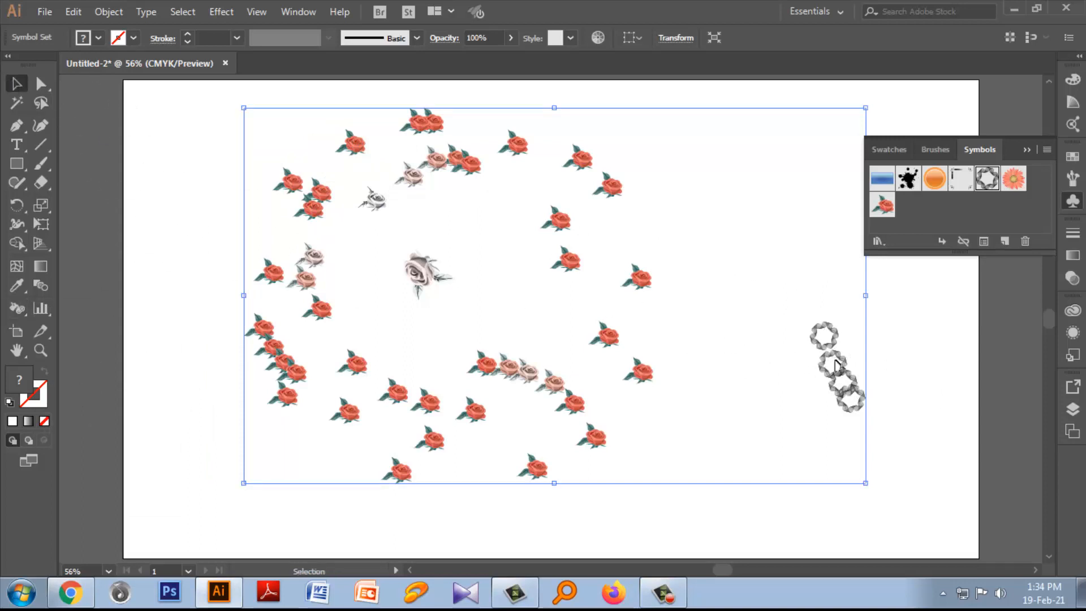
pyautogui.click(913, 450)
pyautogui.moveTo(785, 316); pyautogui.dragTo(872, 421)
pyautogui.press('Delete')
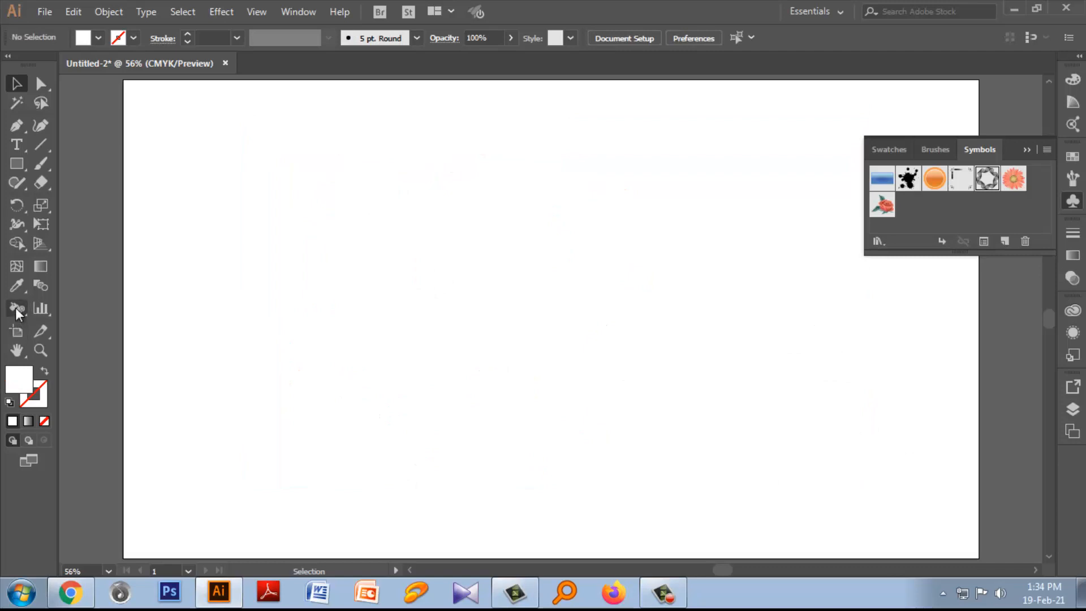
# Step: Spray a new loose ring of rose symbols around the middle of the empty artboard with the Symbol Sprayer Tool
pyautogui.moveTo(16, 308); pyautogui.dragTo(91, 304)
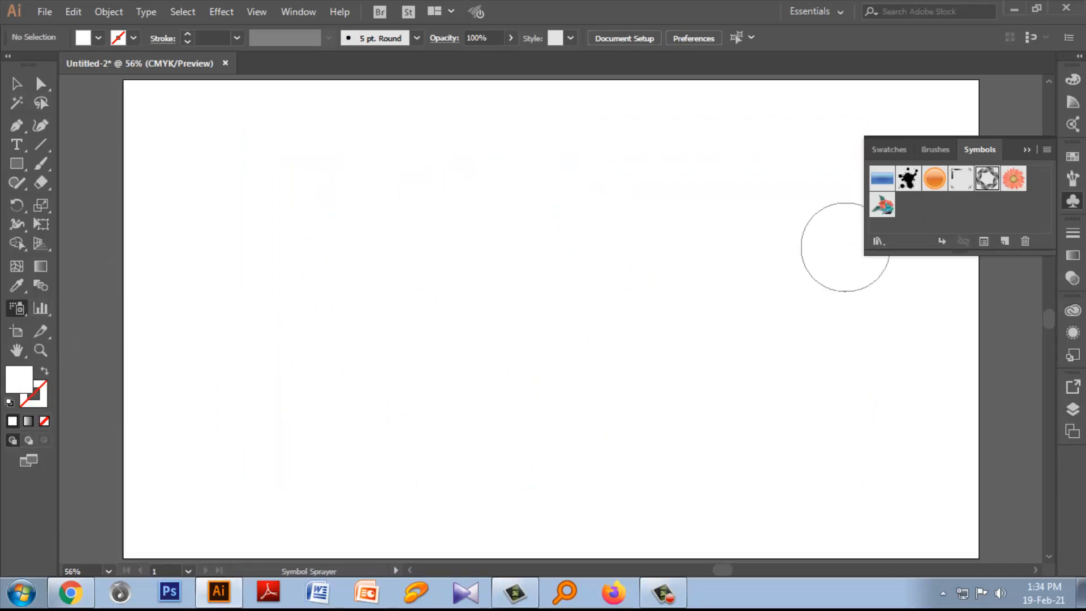
pyautogui.click(882, 205)
pyautogui.moveTo(383, 221)
pyautogui.mouseDown()
pyautogui.moveTo(481, 439)
pyautogui.moveTo(565, 259)
pyautogui.moveTo(451, 258)
pyautogui.mouseUp()
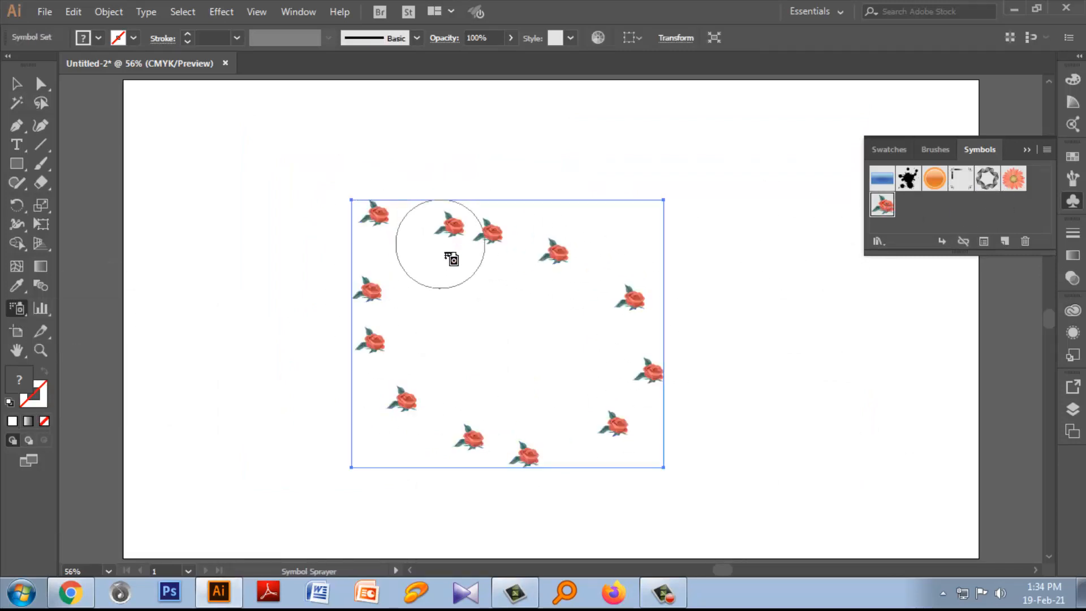
# Step: Stain the two roses on the lower-left side of the ring pale with the Symbol Stainer Tool
pyautogui.click(13, 308)
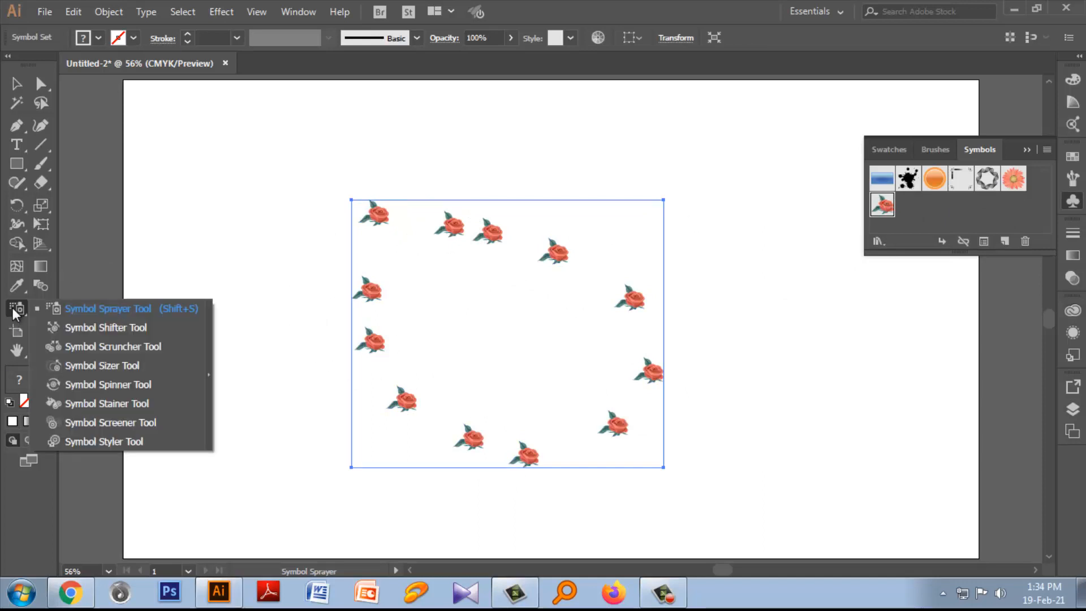
pyautogui.click(110, 385)
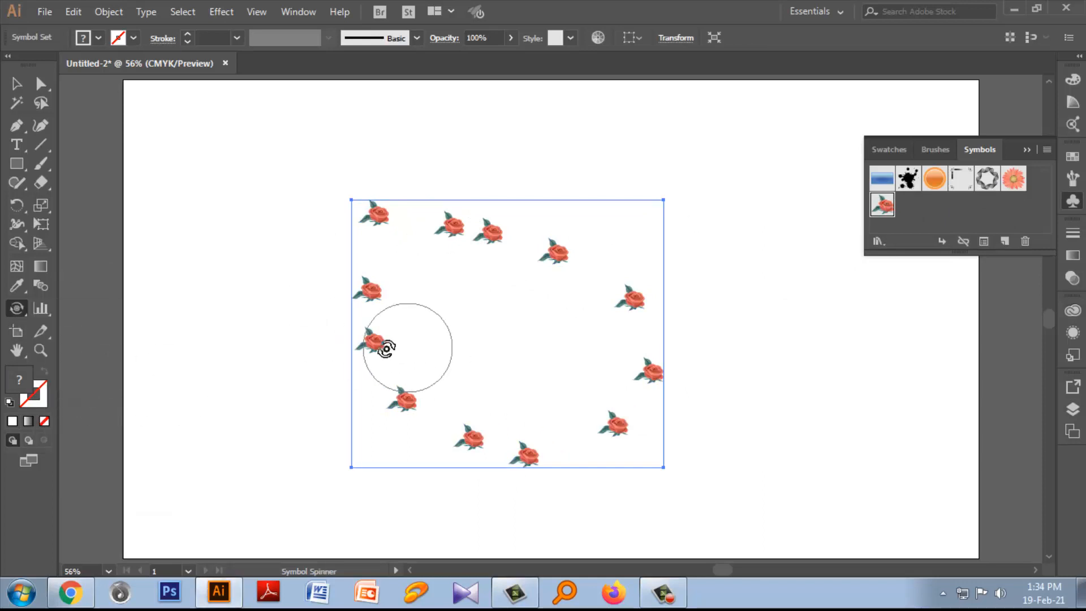
pyautogui.click(16, 308)
pyautogui.click(73, 308)
pyautogui.click(19, 310)
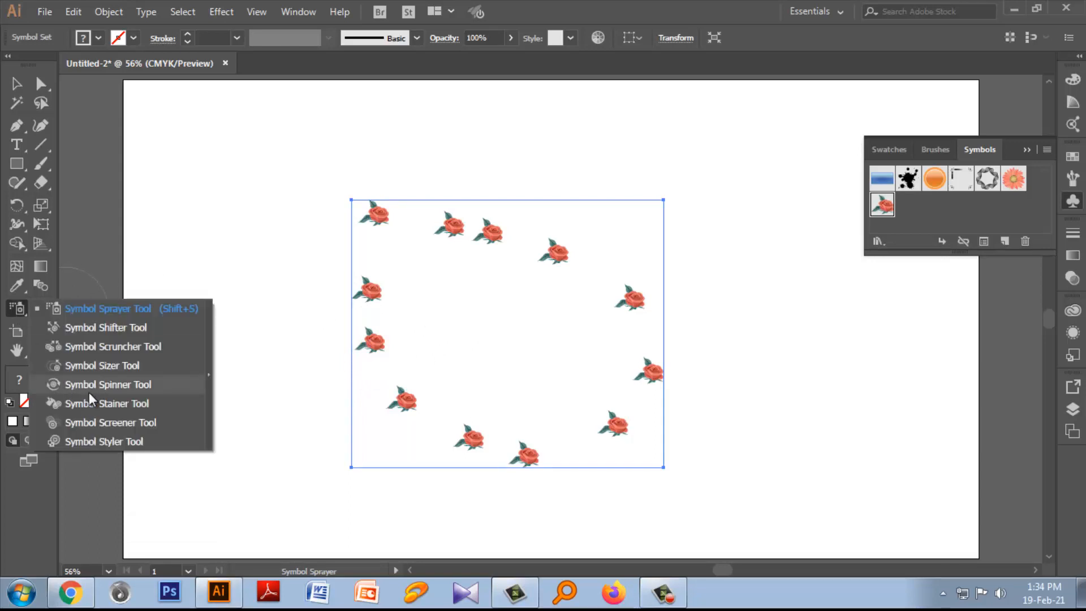
pyautogui.click(120, 403)
pyautogui.moveTo(378, 347)
pyautogui.mouseDown()
pyautogui.moveTo(407, 405)
pyautogui.moveTo(407, 388)
pyautogui.moveTo(365, 347)
pyautogui.mouseUp()
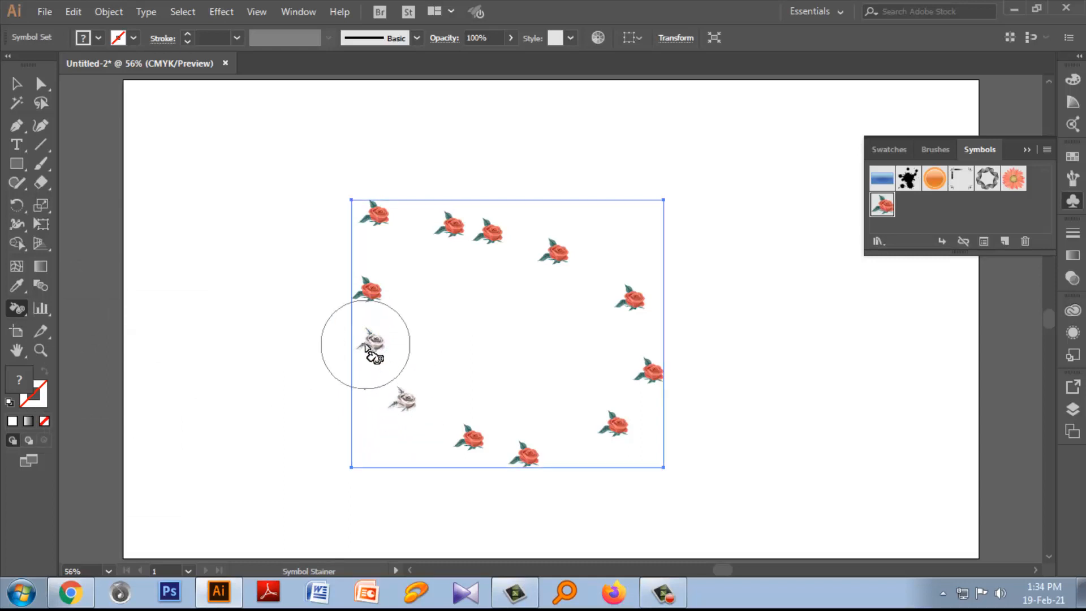
# Step: Fade two neighbouring roses along the top of the ring with the Symbol Screener Tool
pyautogui.click(21, 310)
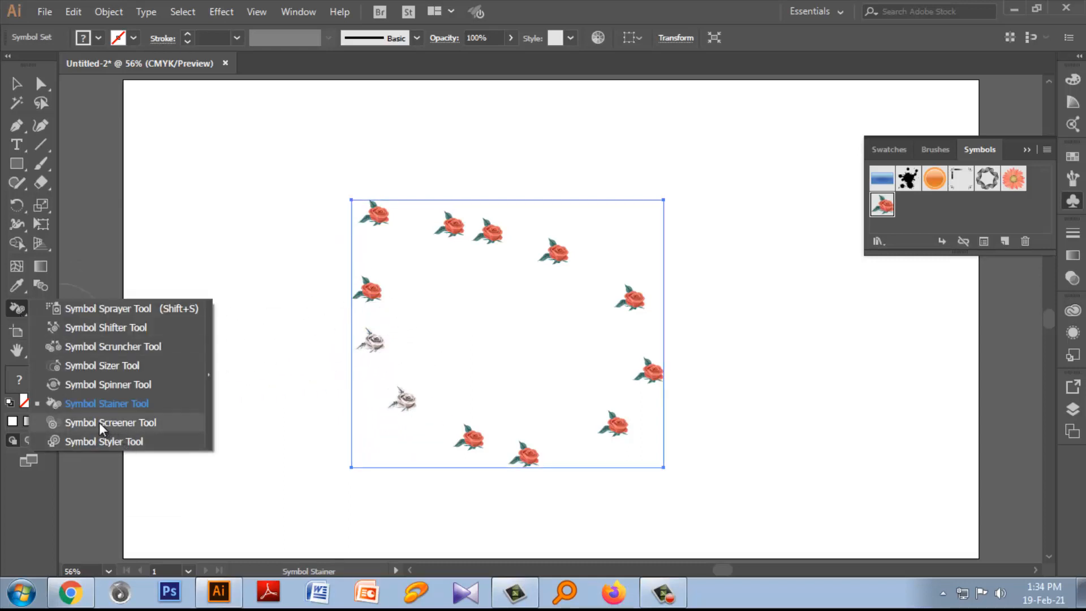
pyautogui.click(117, 422)
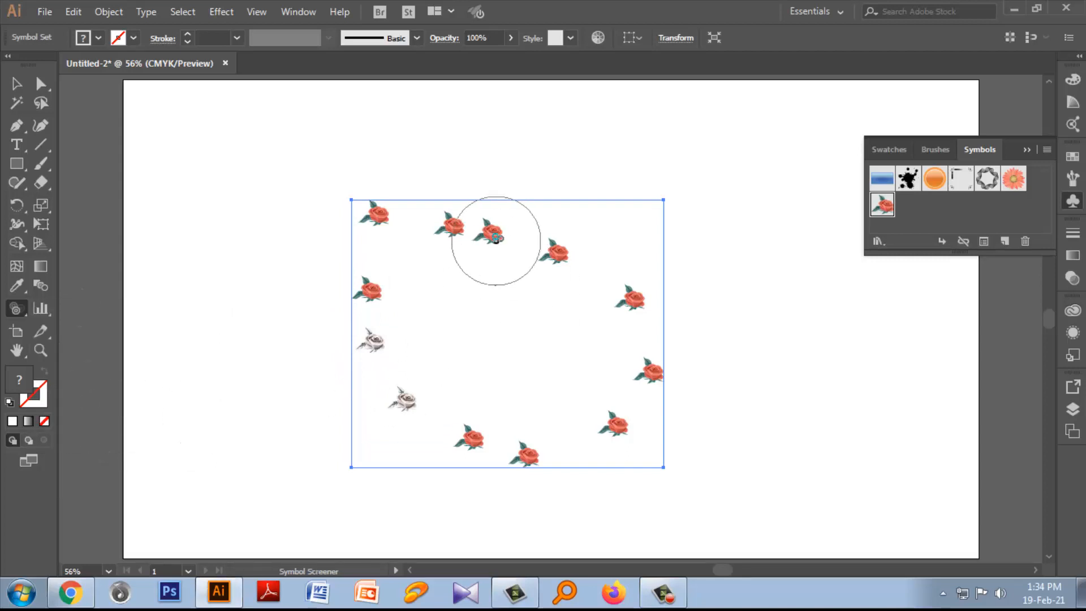
pyautogui.moveTo(495, 242)
pyautogui.mouseDown()
pyautogui.moveTo(513, 260)
pyautogui.moveTo(572, 253)
pyautogui.moveTo(562, 256)
pyautogui.mouseUp()
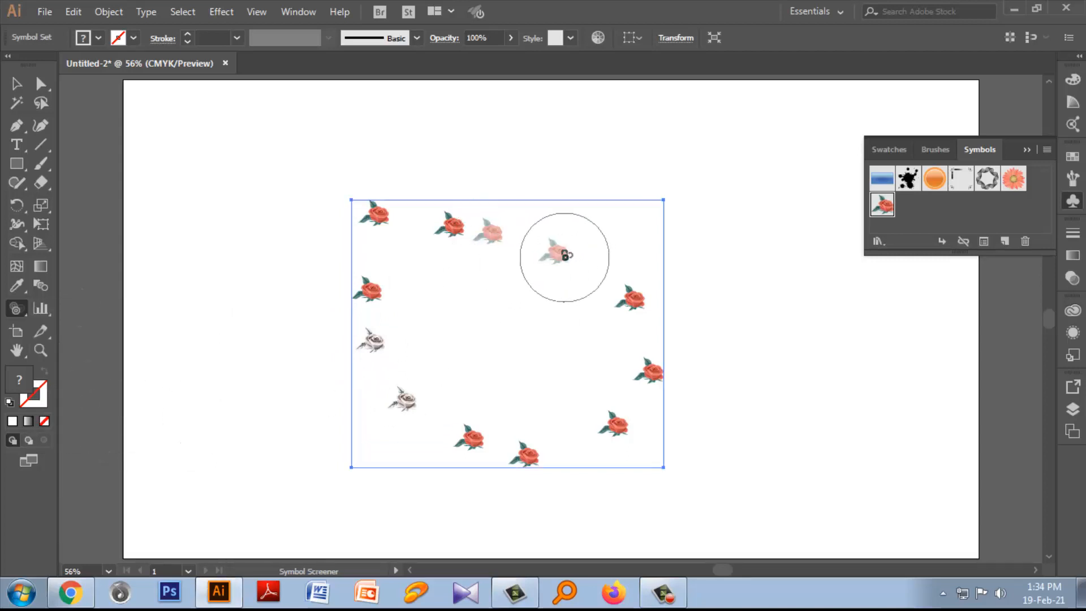
# Step: Fade the two roses on the right side of the ring and restore them to full opacity with the Symbol Screener Tool
pyautogui.moveTo(632, 299); pyautogui.dragTo(636, 309)
pyautogui.press('alt')
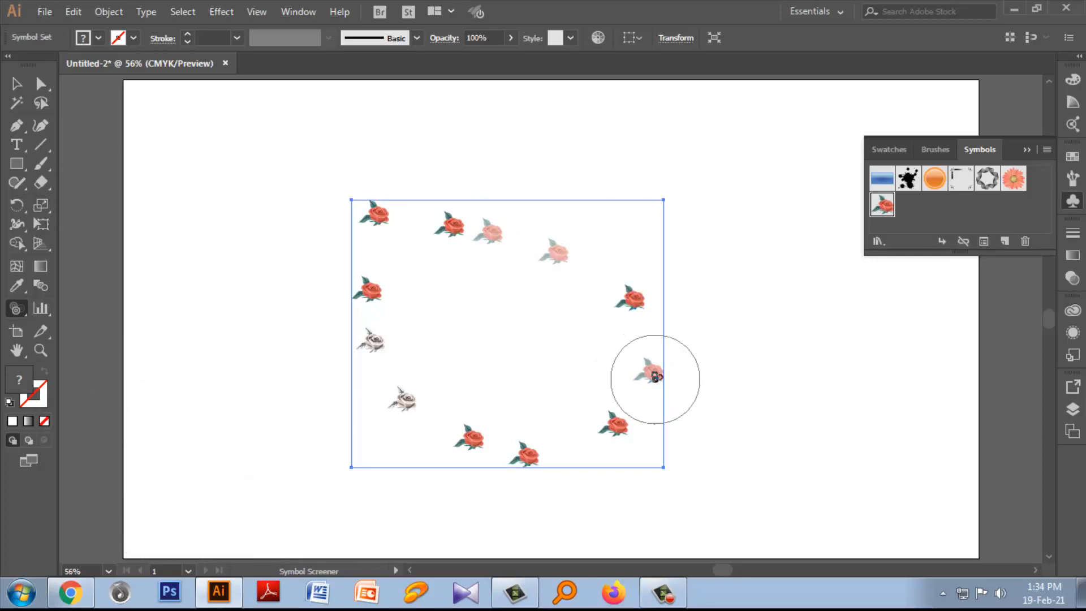
pyautogui.moveTo(655, 375); pyautogui.dragTo(655, 376)
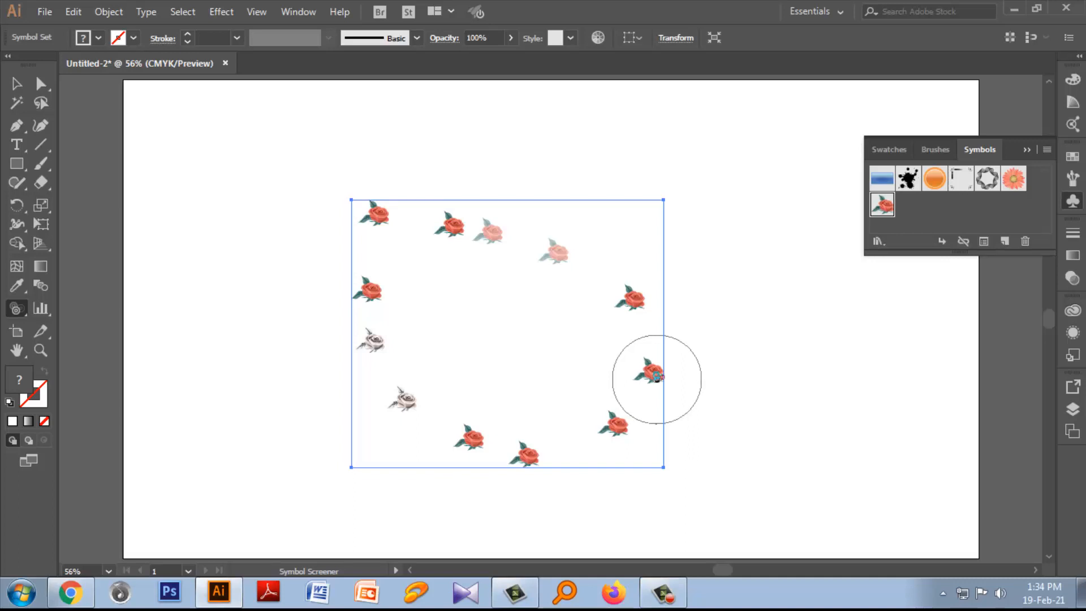
# Step: Enlarge the red rose above the two stained ones with the Symbol Sizer Tool, and shrink it back to its small size
pyautogui.click(18, 309)
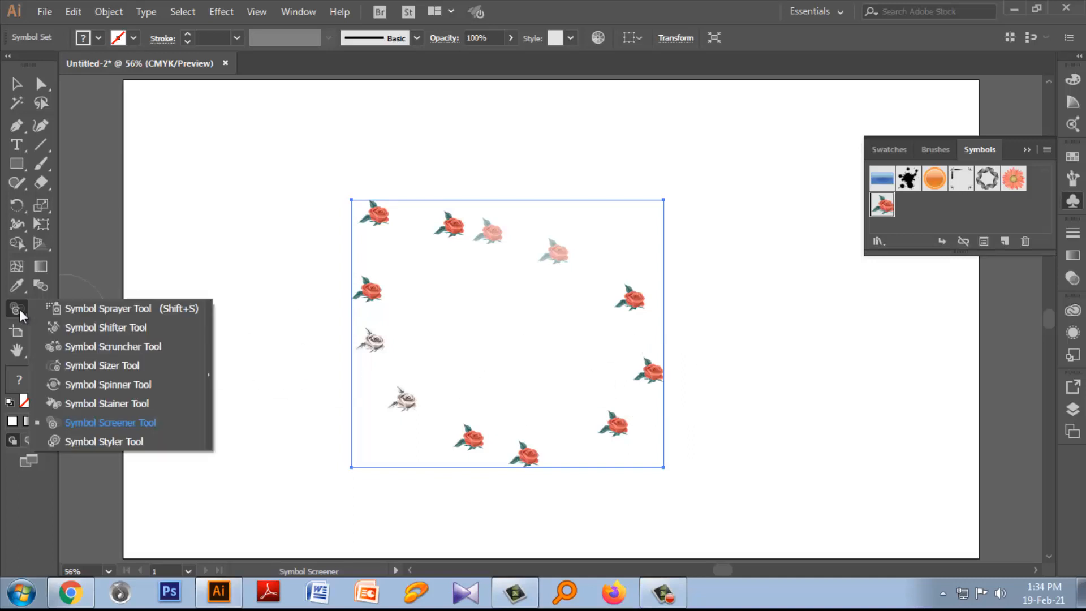
pyautogui.click(117, 366)
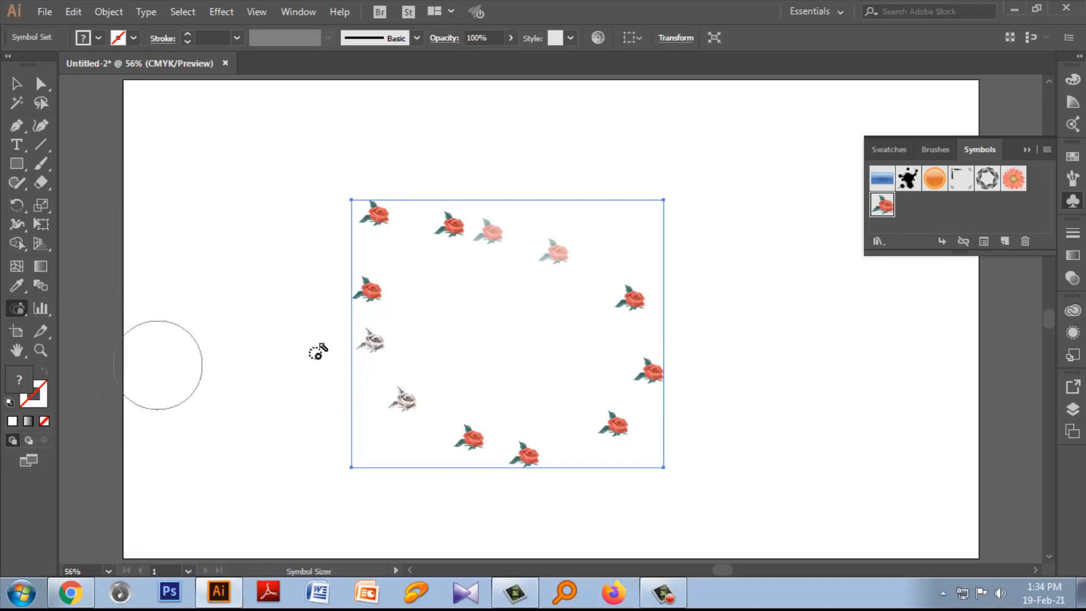
pyautogui.moveTo(375, 296); pyautogui.dragTo(375, 297)
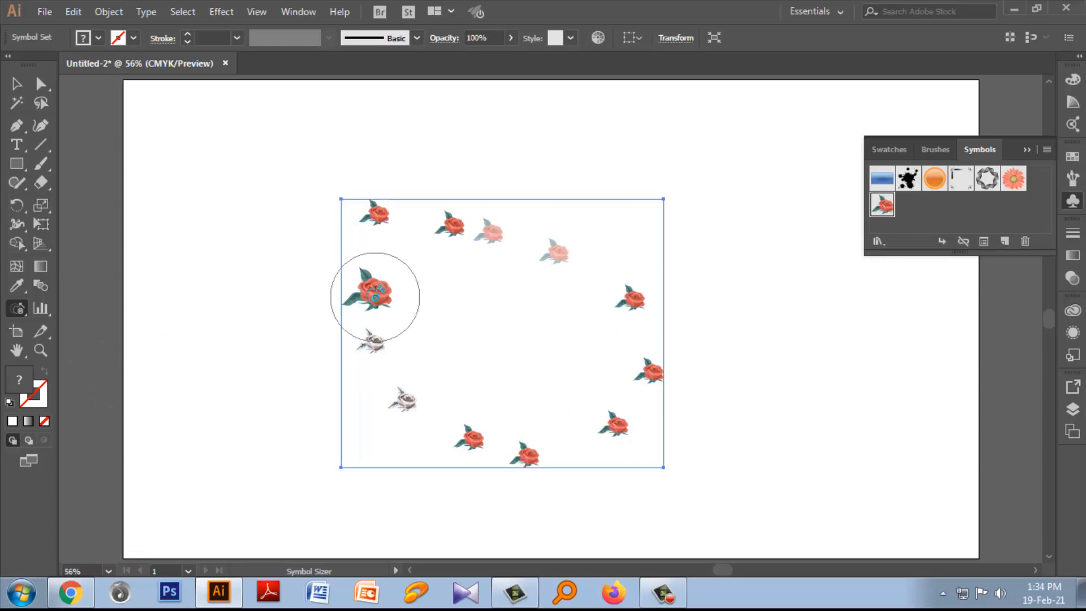
pyautogui.keyDown('shift'); pyautogui.click(372, 296); pyautogui.keyUp('shift')
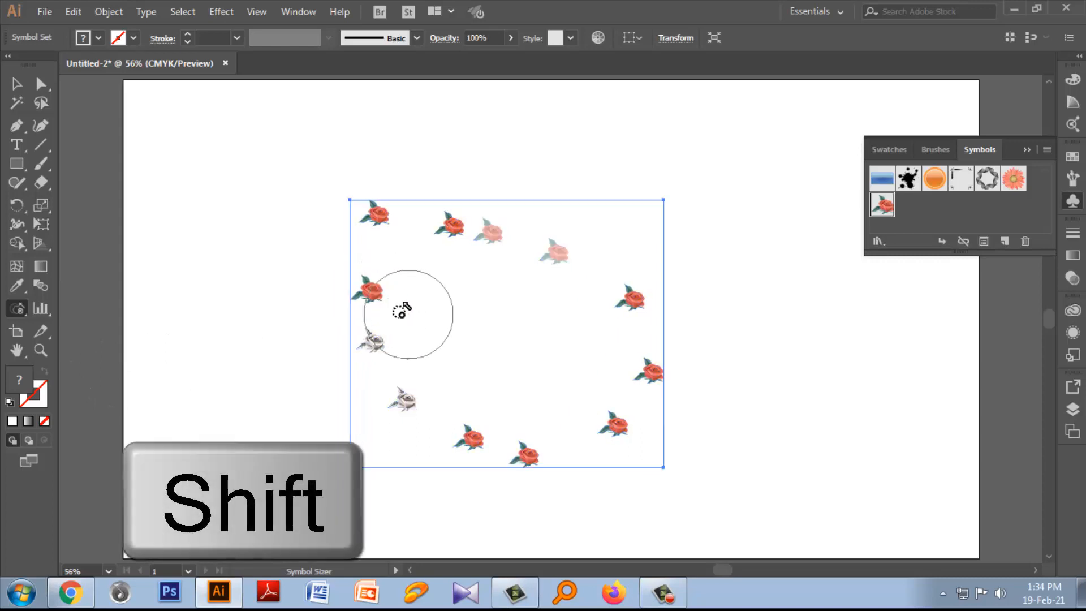
# Step: Delete the red rose above the stained ones and the three leftmost roses along the top using the Symbol Sizer Tool
pyautogui.keyDown('shift'); pyautogui.click(369, 294); pyautogui.keyUp('shift')
pyautogui.keyDown('shift'); pyautogui.click(377, 219); pyautogui.keyUp('shift')
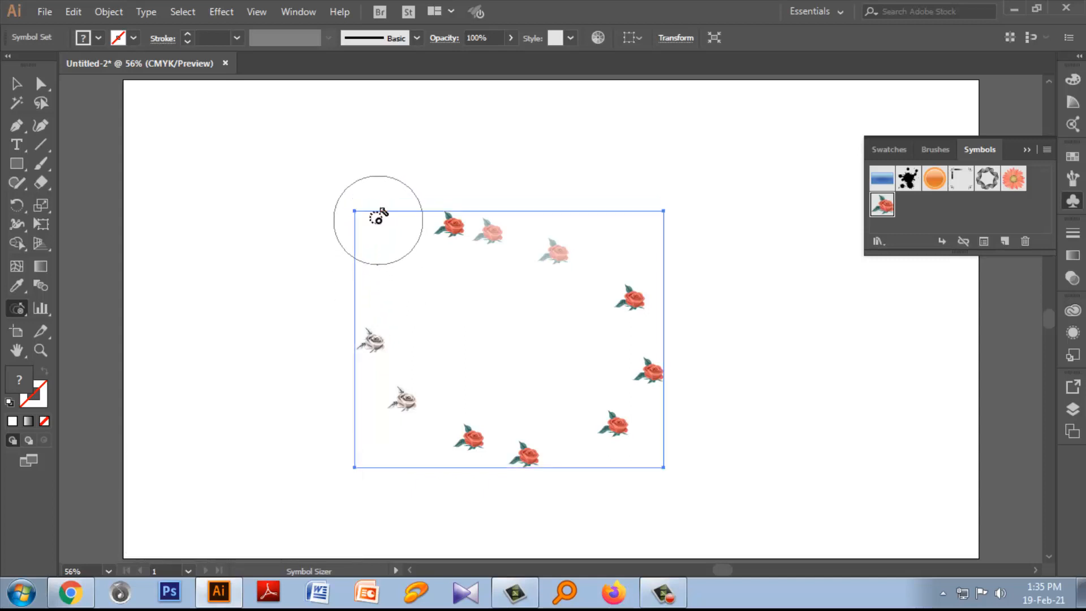
pyautogui.keyDown('shift'); pyautogui.click(451, 229); pyautogui.keyUp('shift')
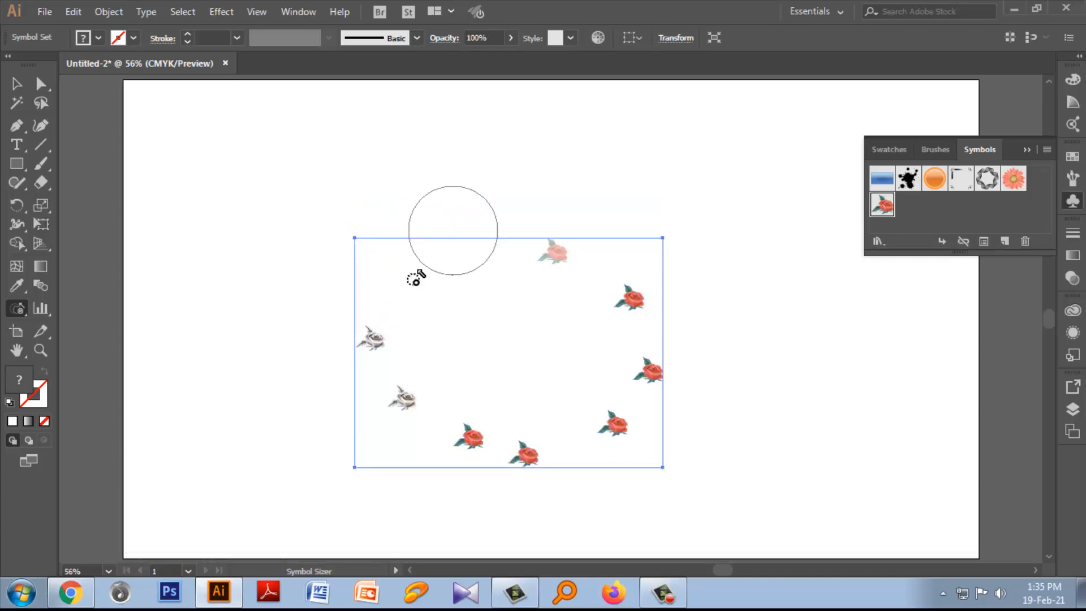
# Step: Try to apply the Symbol Styler Tool inside the rose set and dismiss the alert
pyautogui.click(22, 308)
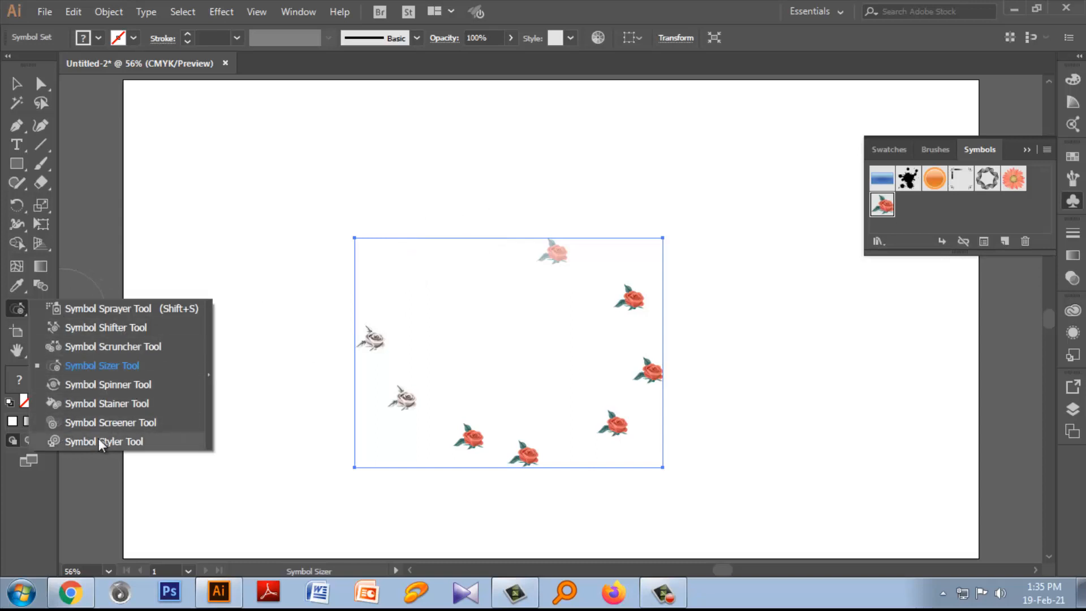
pyautogui.click(113, 442)
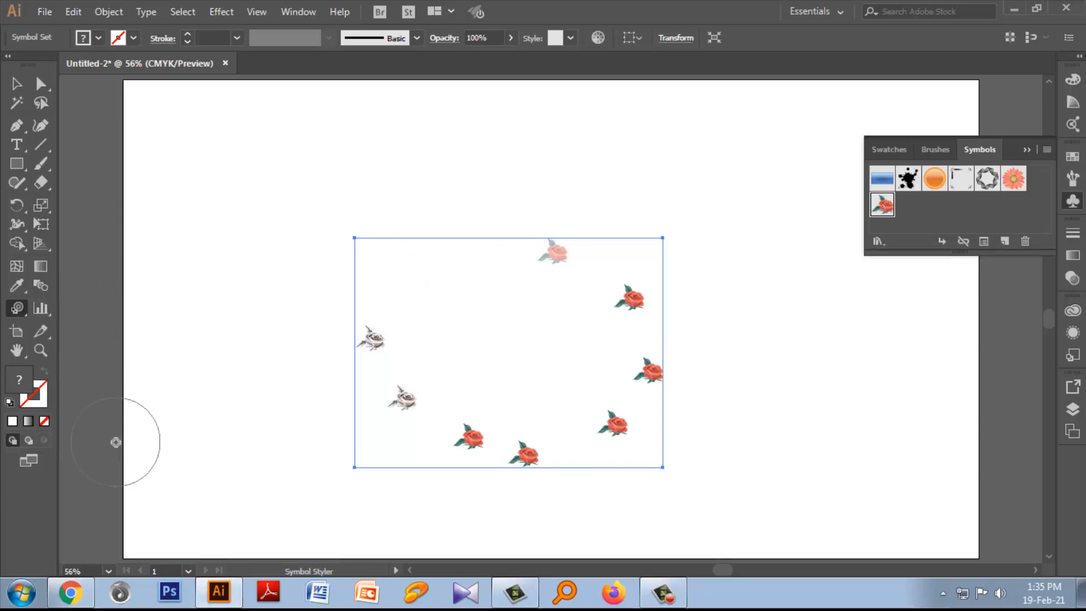
pyautogui.click(539, 376)
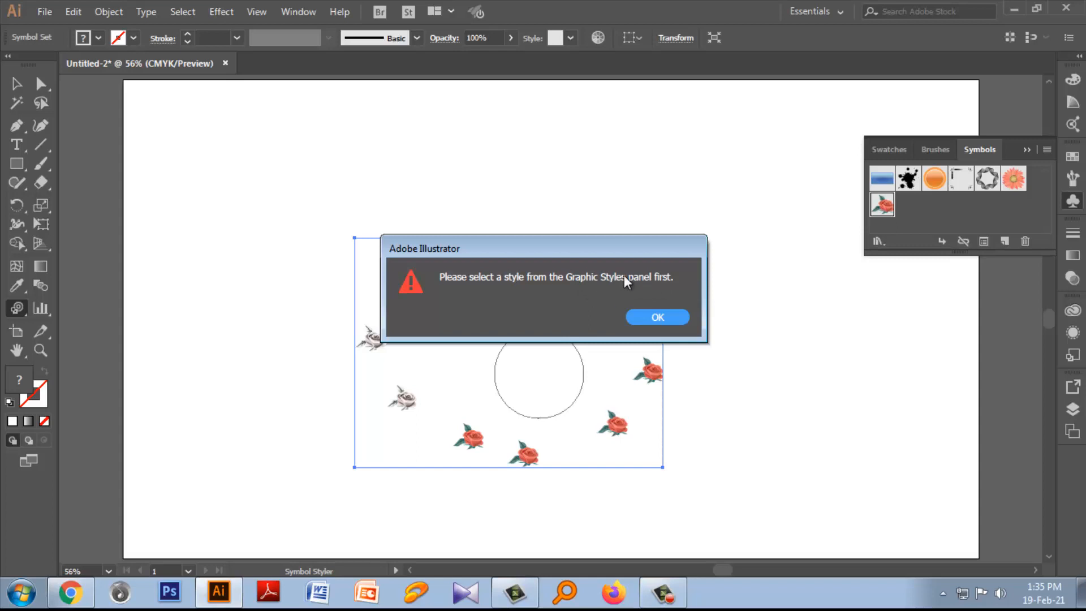
pyautogui.click(659, 318)
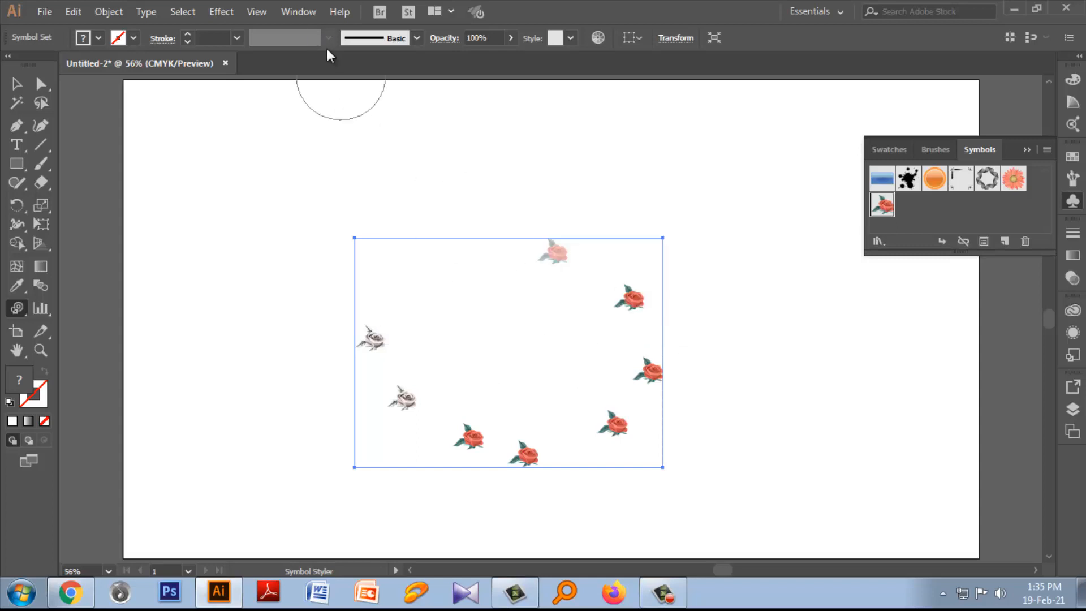
# Step: Show the graphic styles and apply the blue gradient style to the two lower-right red roses with the Symbol Styler Tool
pyautogui.click(299, 11)
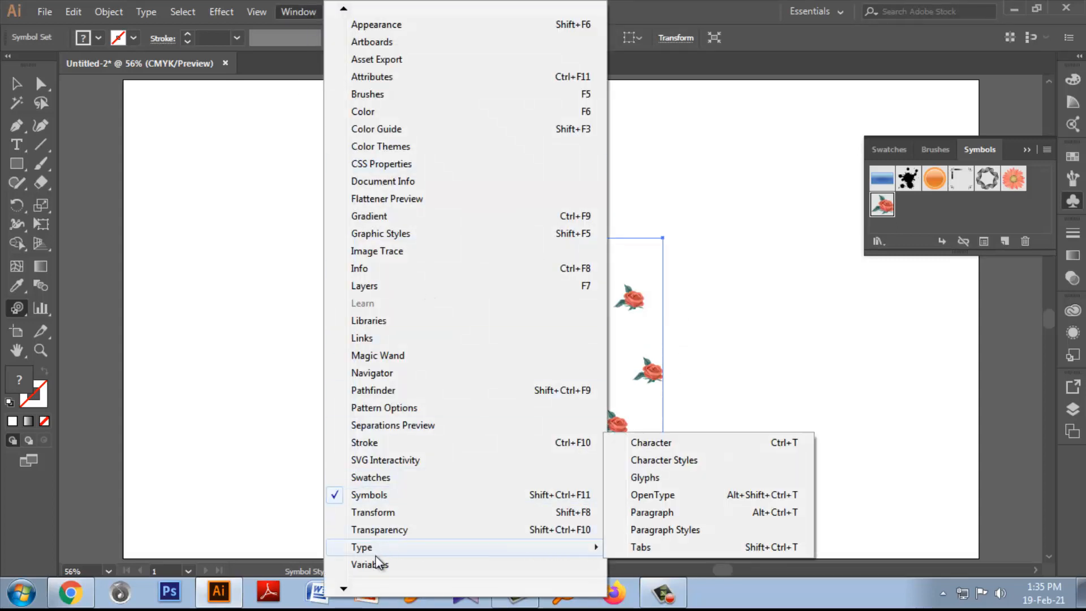
pyautogui.click(396, 233)
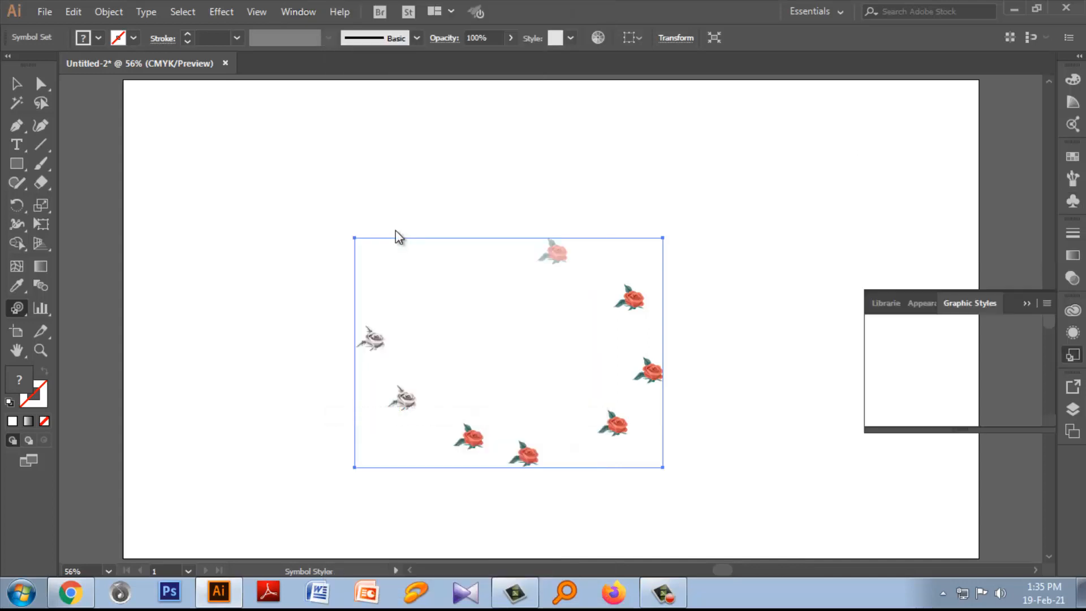
pyautogui.click(960, 310)
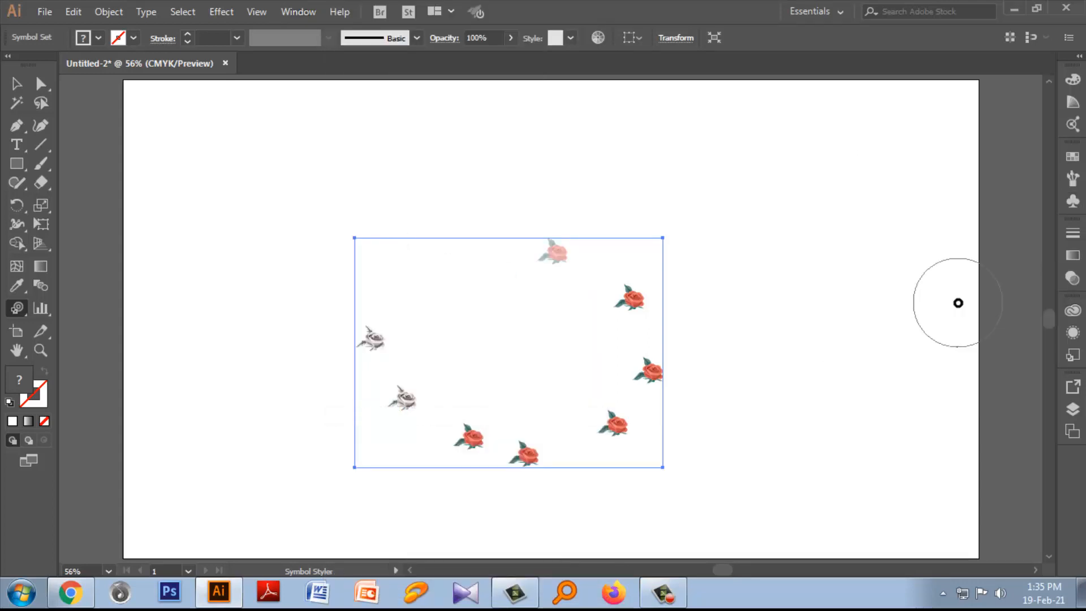
pyautogui.click(294, 13)
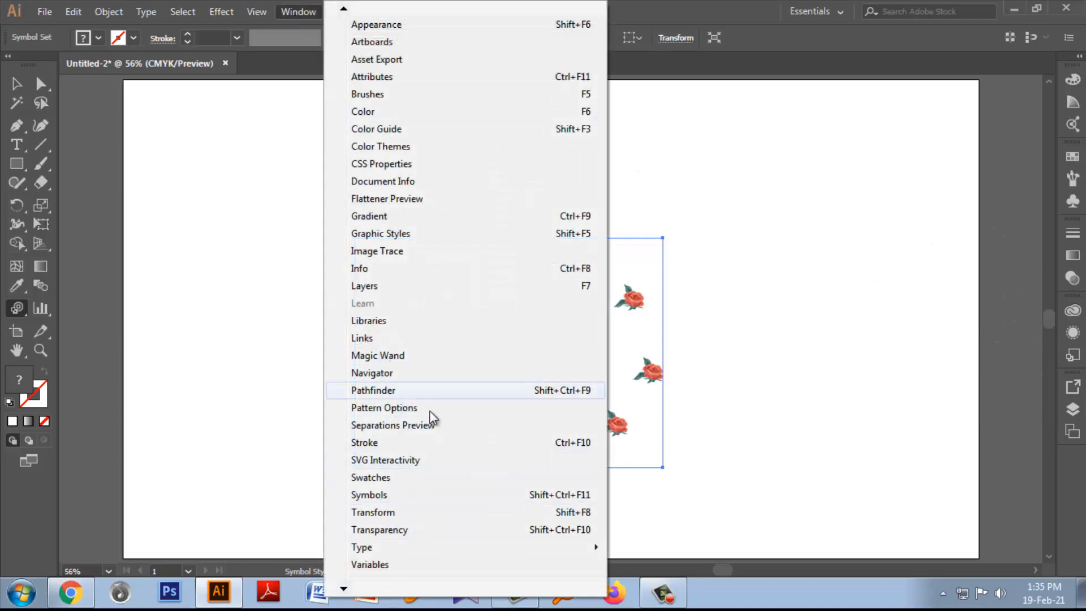
pyautogui.click(389, 234)
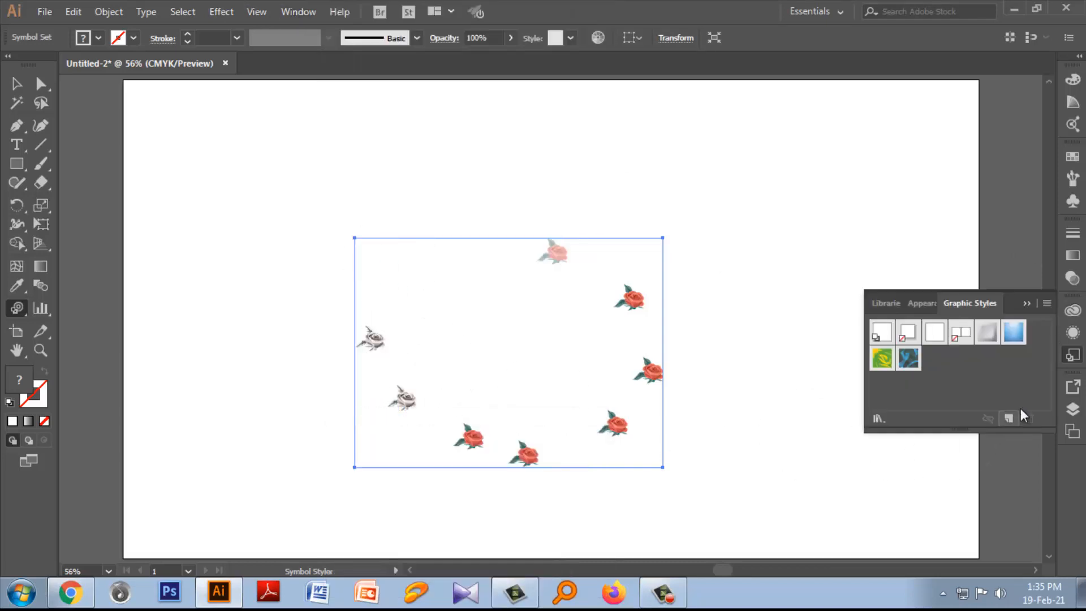
pyautogui.click(651, 371)
pyautogui.click(623, 419)
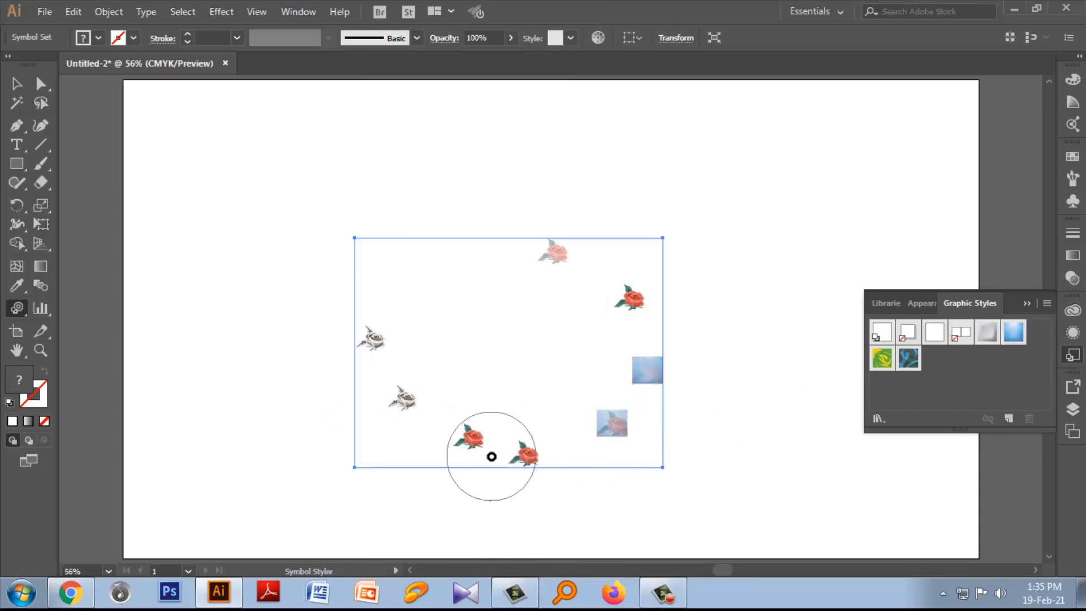
# Step: Hide the graphic styles and switch to the Selection tool, keeping the rose symbol set selected
pyautogui.click(19, 310)
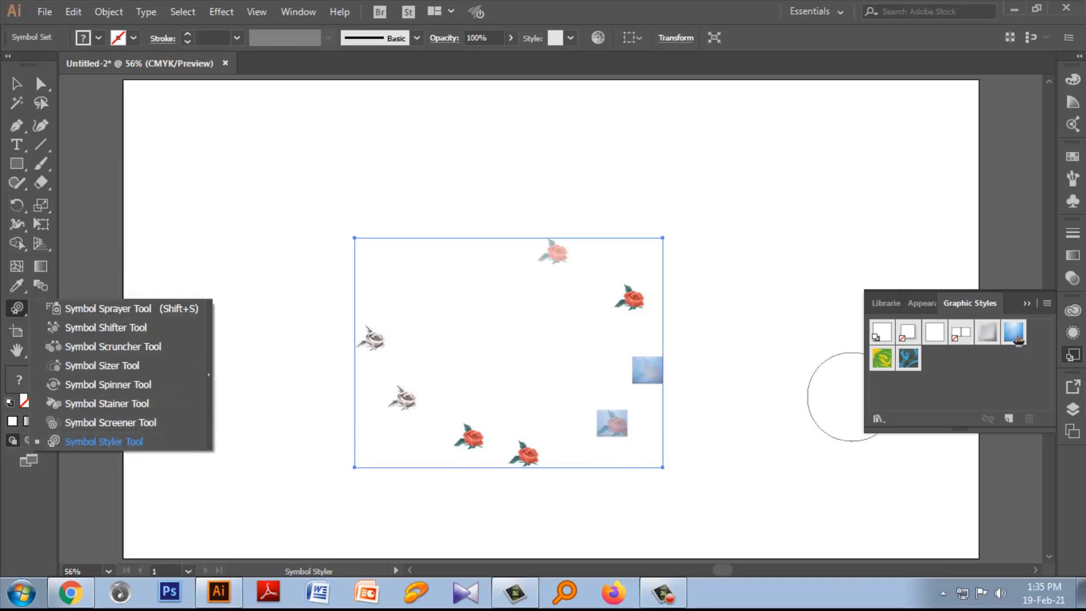
pyautogui.click(638, 303)
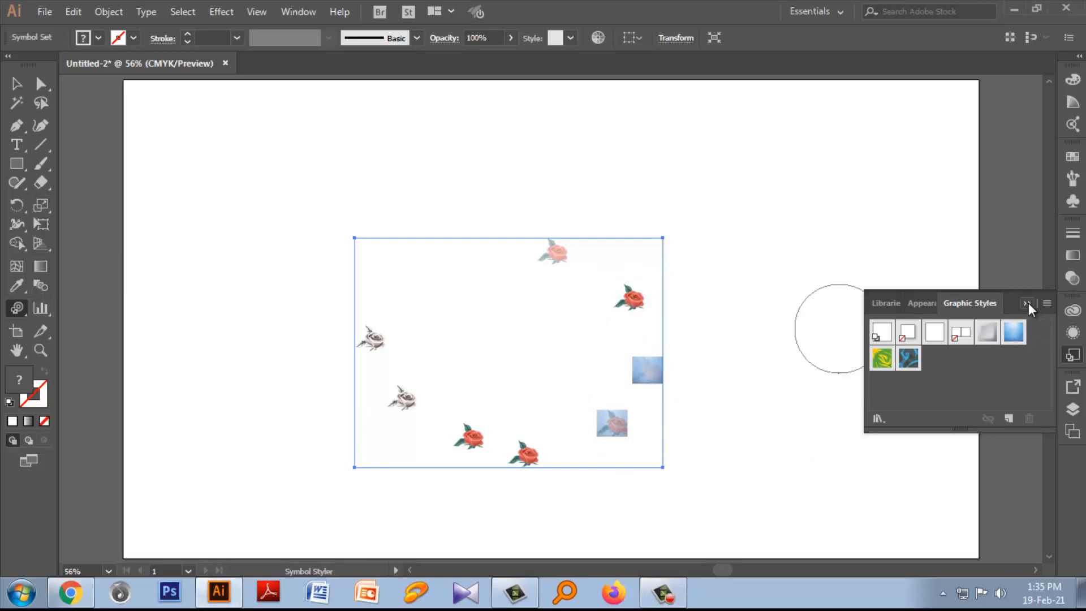
pyautogui.click(1026, 304)
pyautogui.click(16, 83)
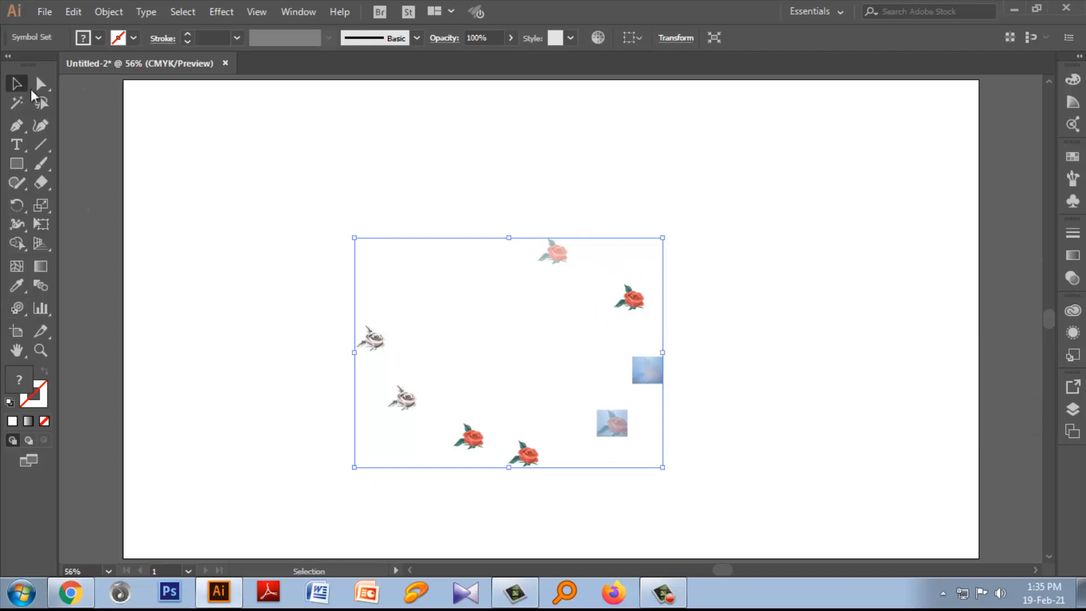
pyautogui.click(17, 308)
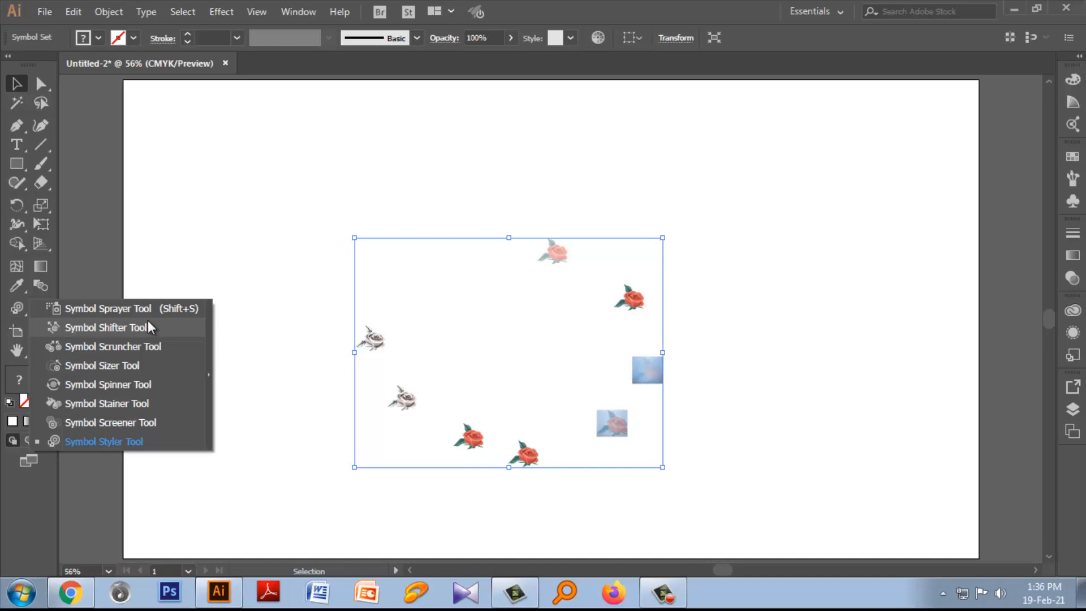
pyautogui.click(663, 593)
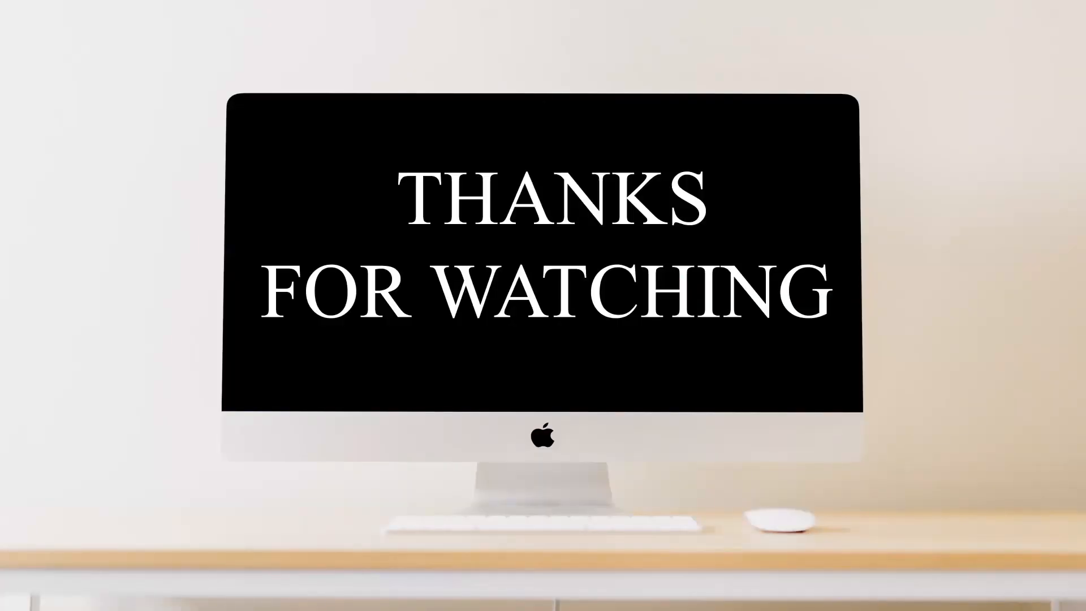